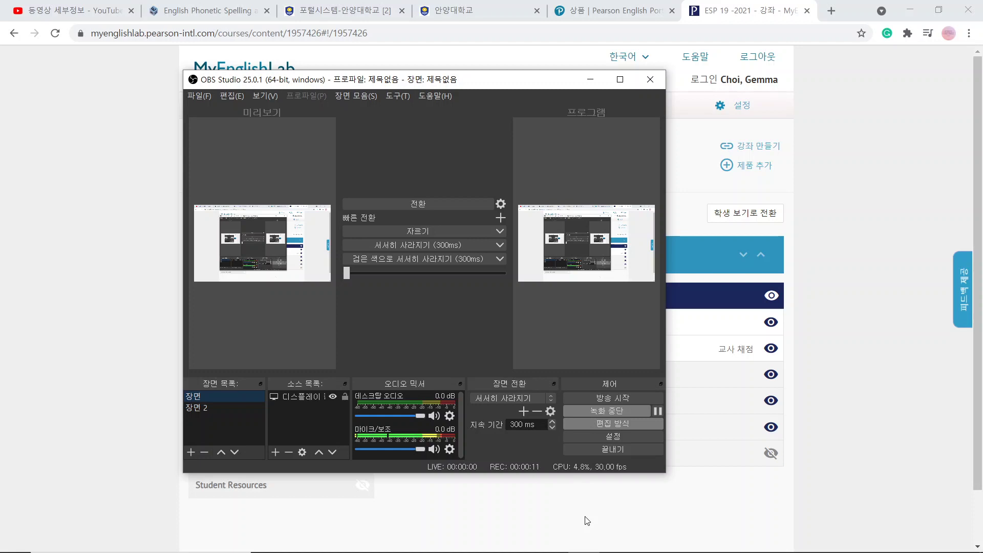
Hide Check What You Know under Focus on the Topic and Checkpoint 1 under Focus on Reading from students in Unit 3.
left_click(590, 80)
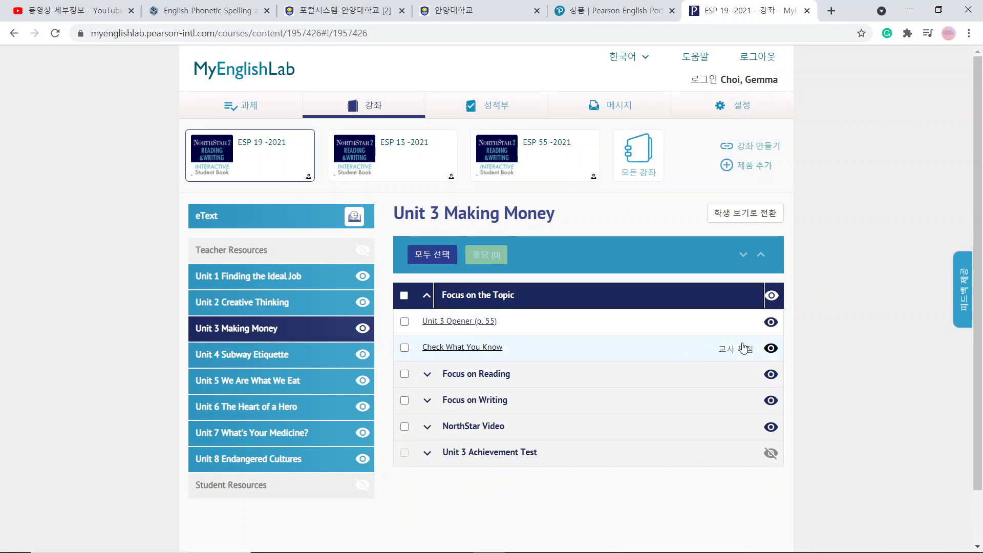
left_click(771, 348)
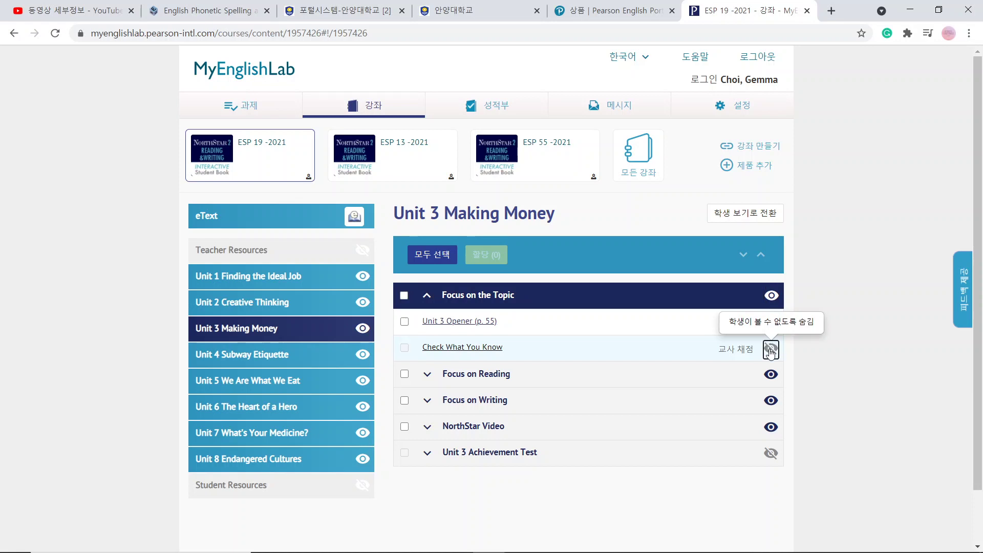
left_click(433, 375)
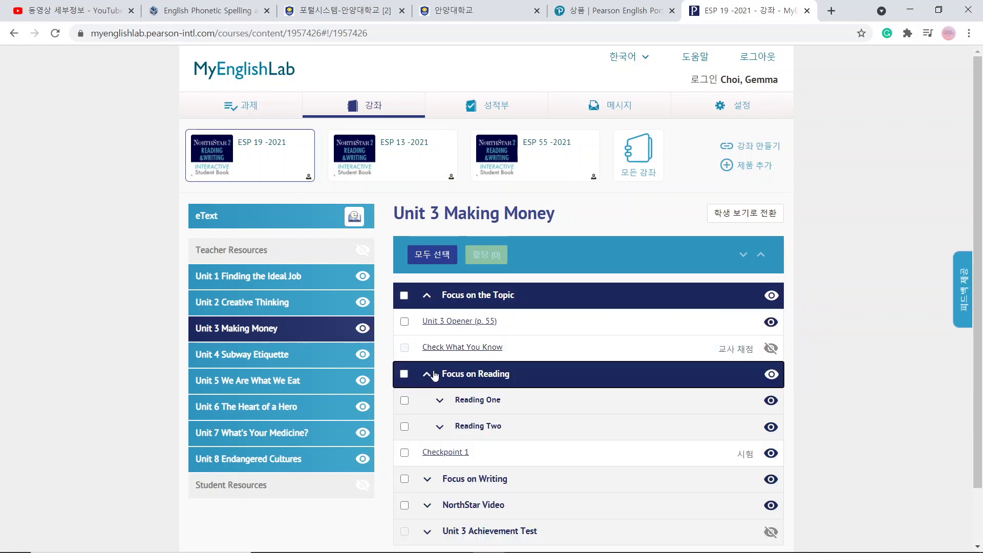
left_click(770, 453)
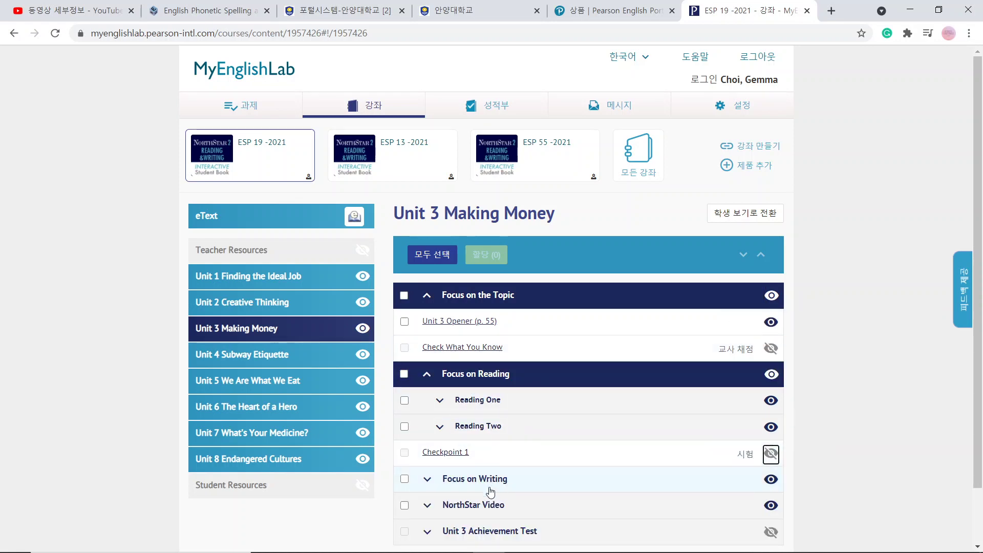
Expand the Reading One subsections and hide Express Opinions 1 (p. 61) and Express Opinions 2 under Critical Thinking from students.
left_click(427, 480)
left_click(439, 401)
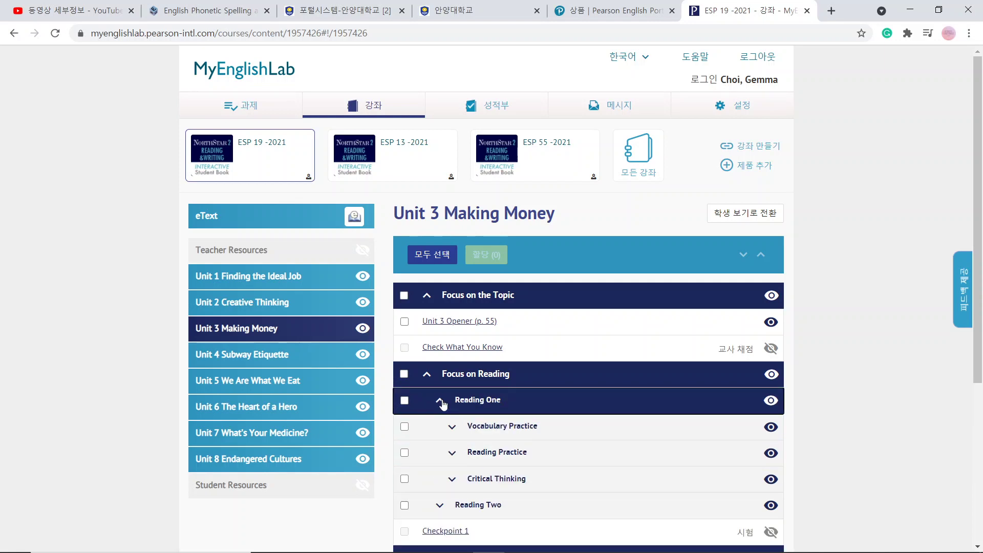
left_click(456, 431)
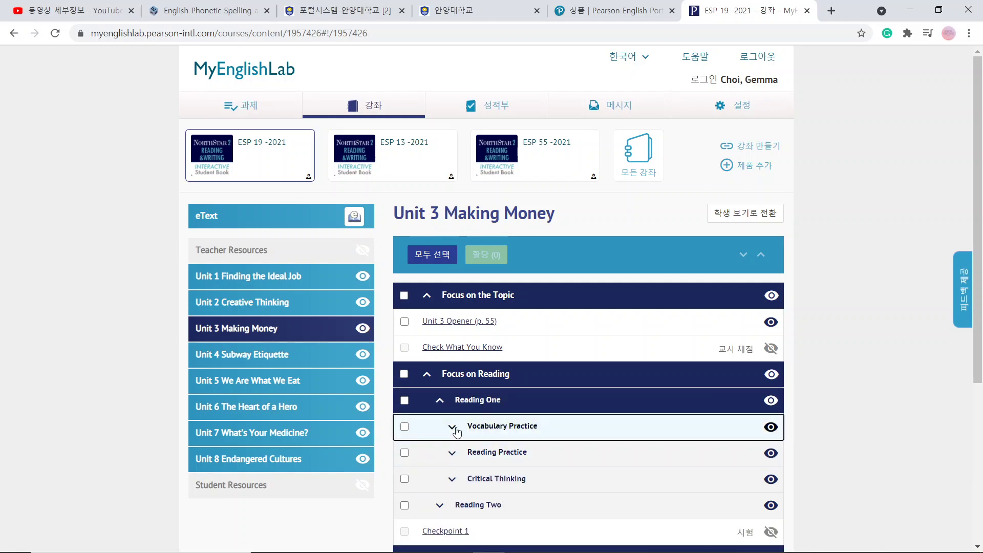
left_click(500, 532)
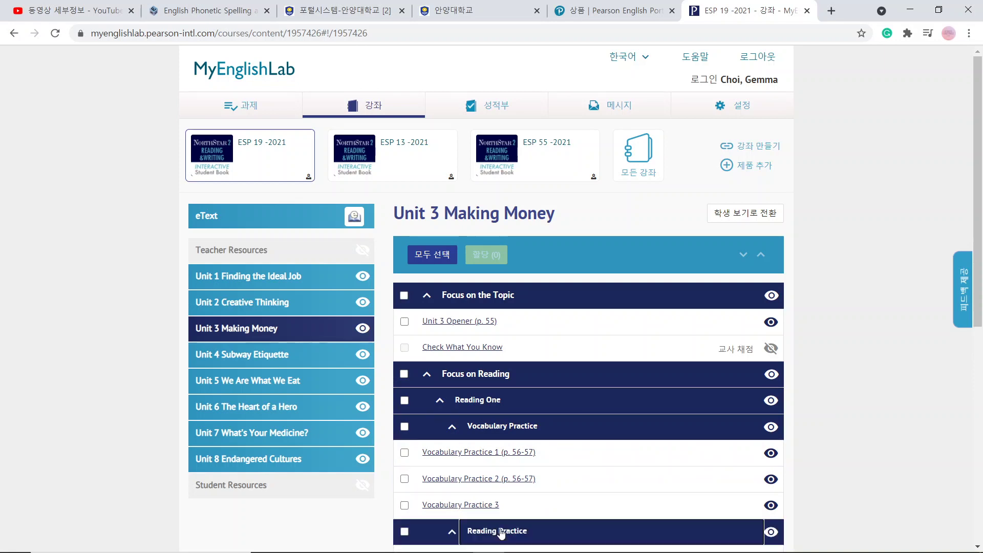
left_click(976, 547)
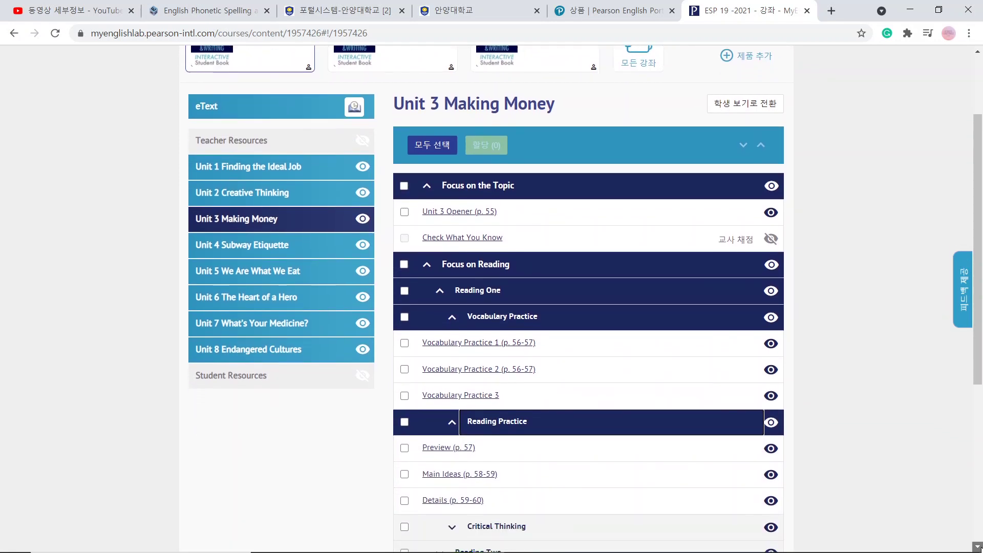
scroll(976, 547, "down", 2)
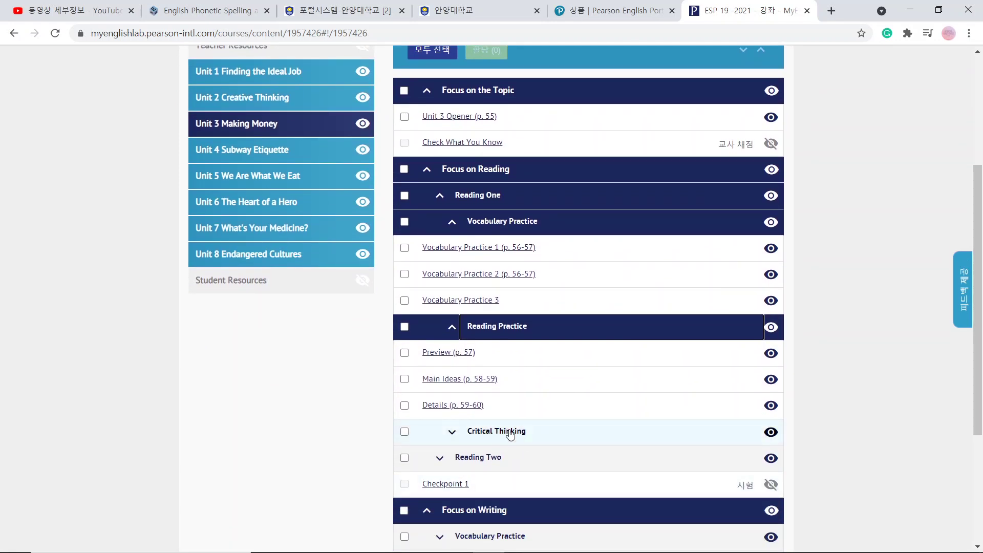
left_click(510, 434)
left_click(770, 484)
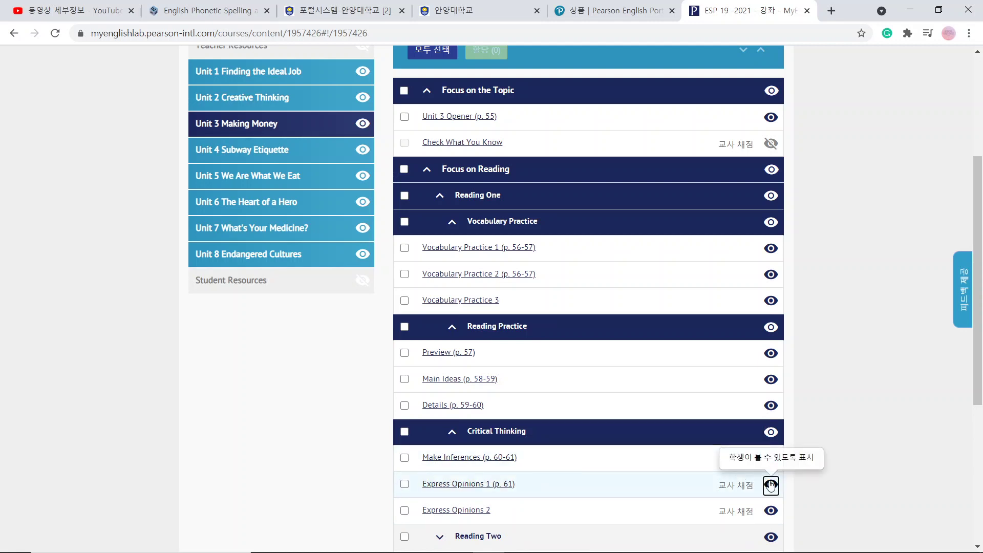
left_click(771, 510)
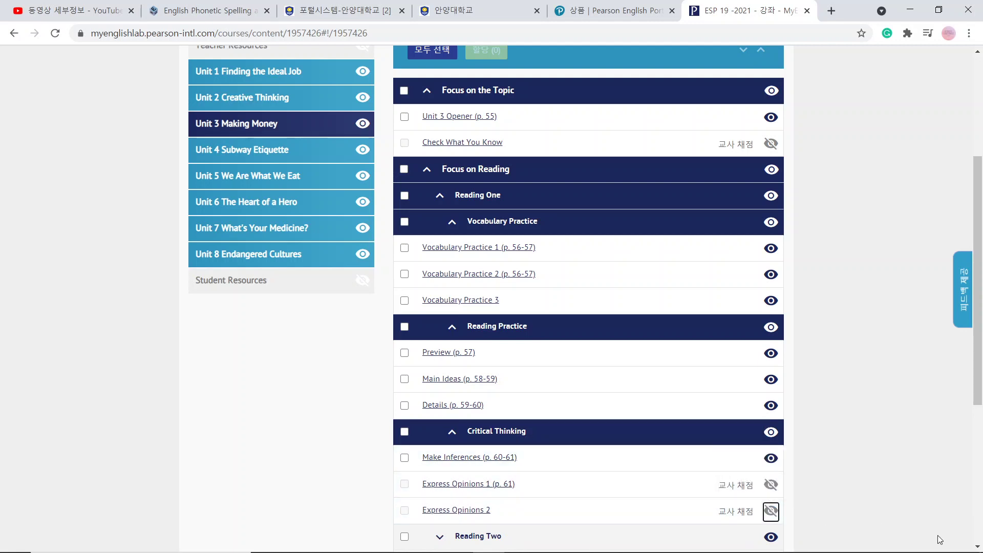
Hide Comprehension (p. 61-63) and Pronunciation in Reading Two's Vocabulary Practice from students.
scroll(977, 548, "down", 3)
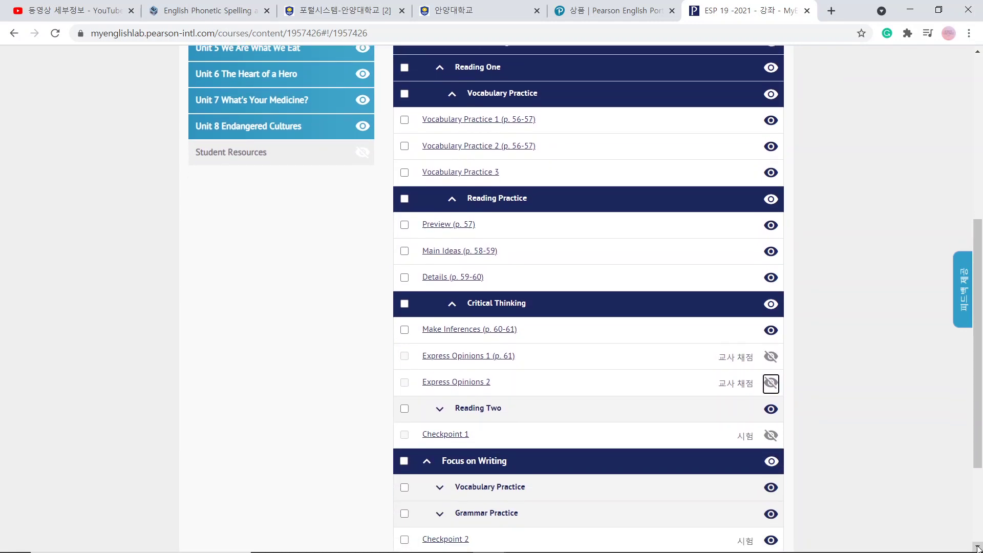
left_click(490, 410)
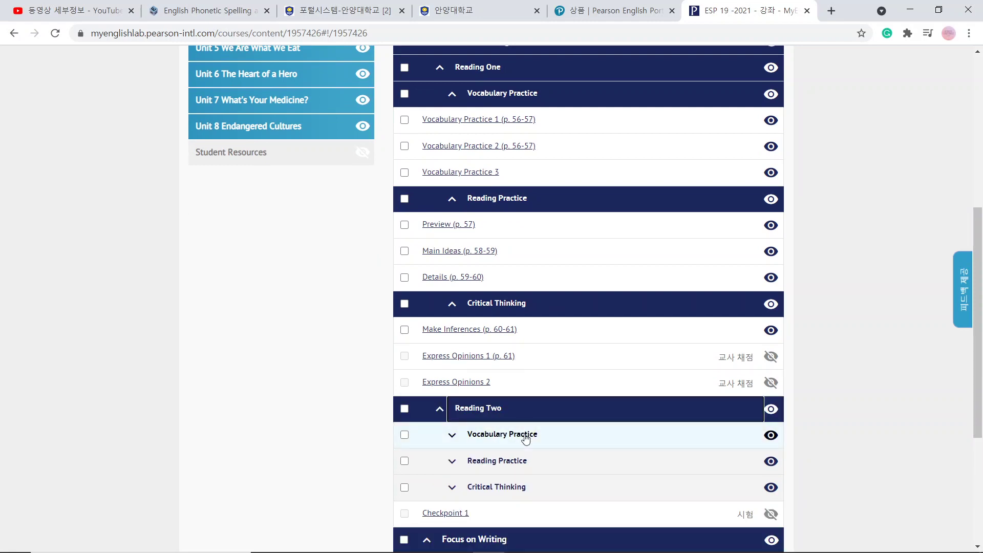
left_click(525, 436)
left_click(772, 489)
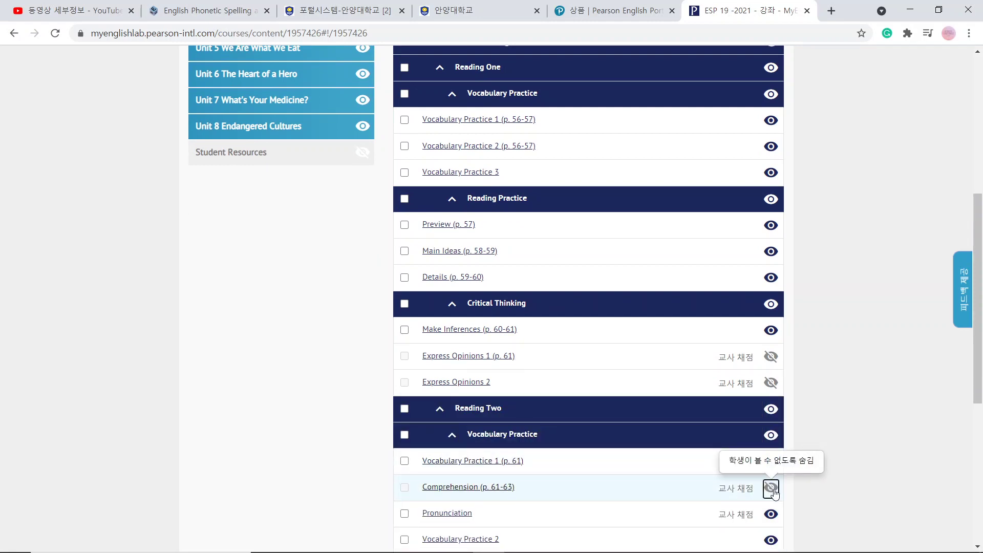
left_click(772, 514)
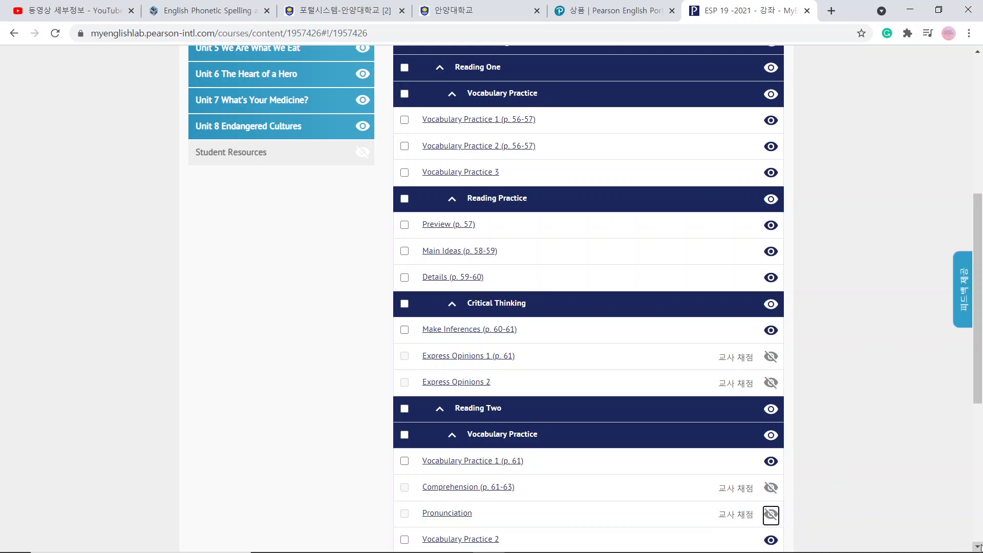
In Reading Two, hide Reading Skill 2 (p. 63) and Connect the Readings - Synthesize (p. 64) from students.
scroll(759, 466, "down", 2)
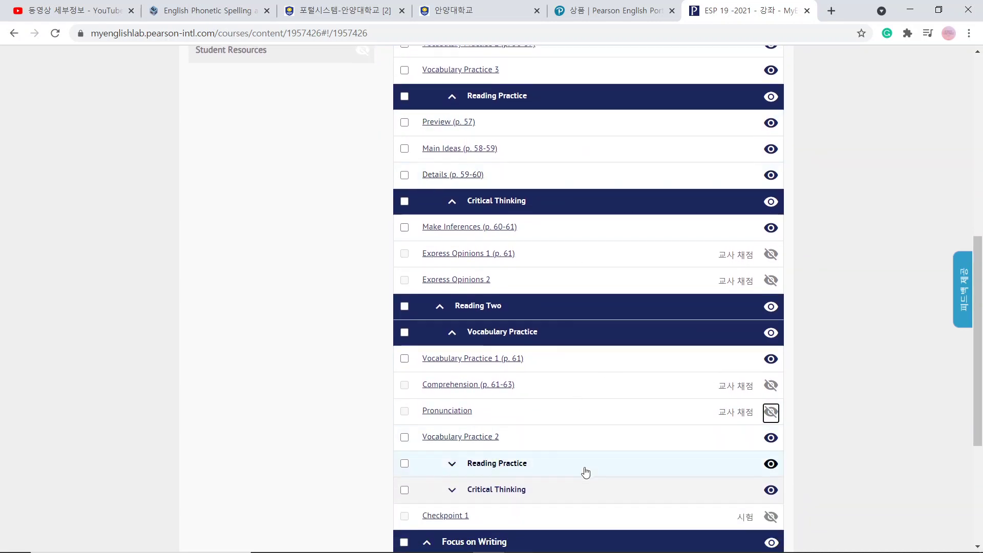
left_click(519, 467)
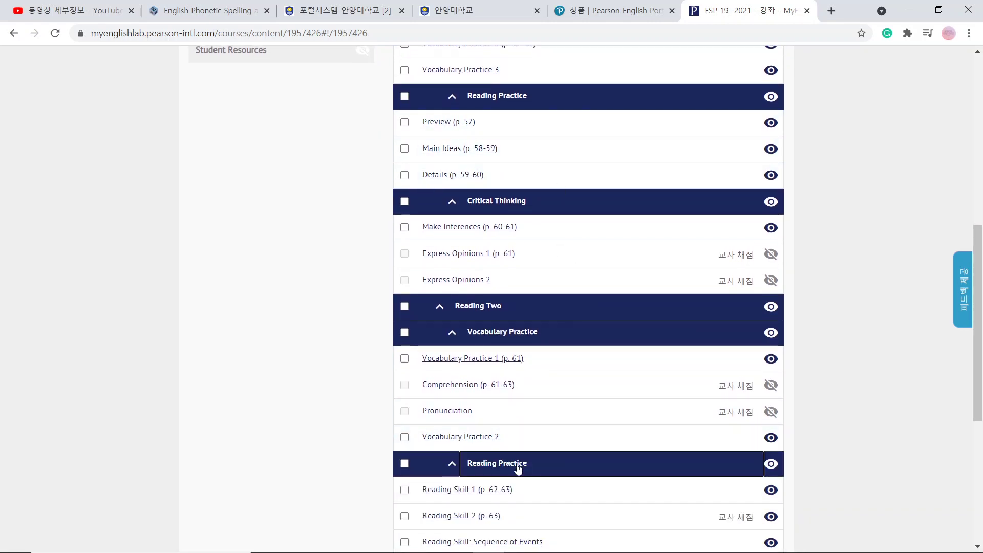
left_click(771, 517)
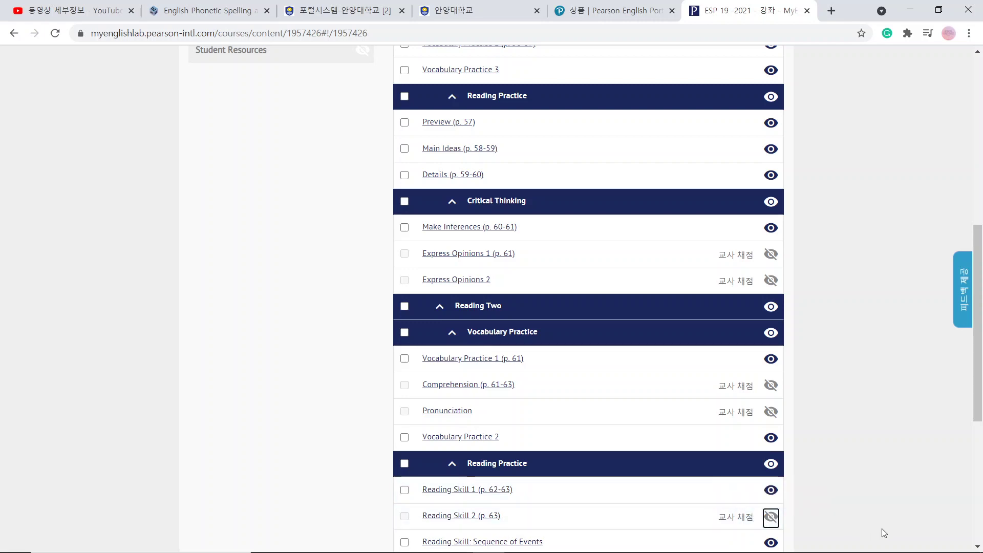
scroll(978, 548, "down", 2)
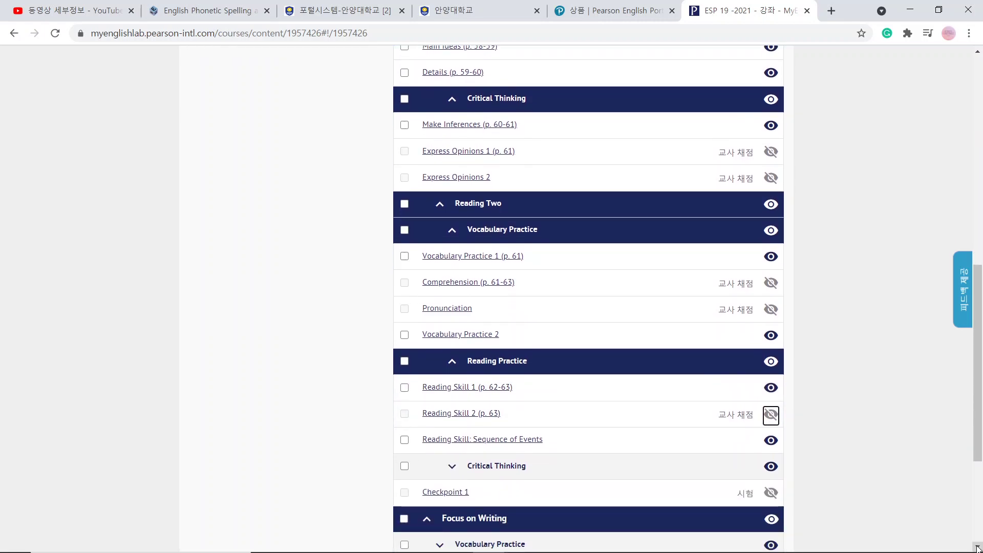
left_click(529, 467)
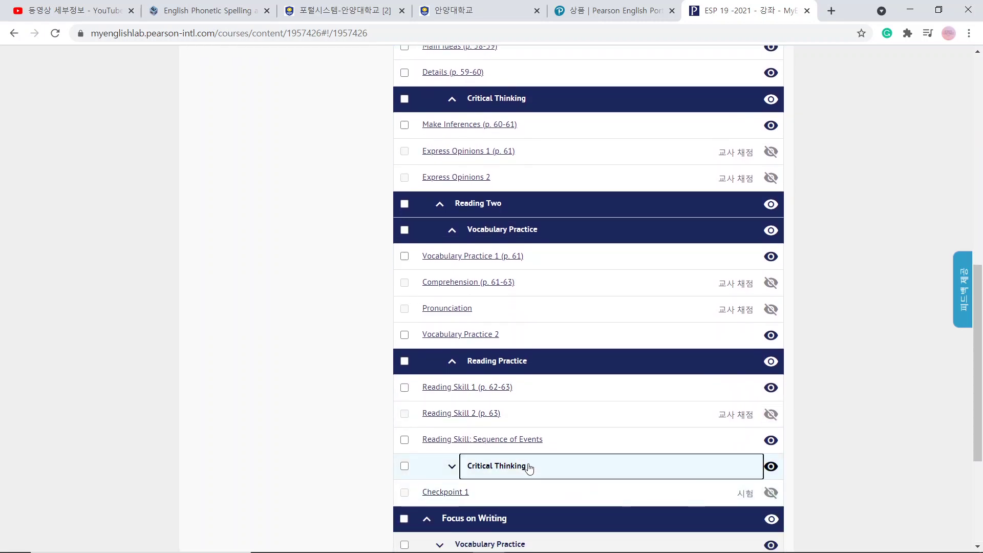
left_click(772, 520)
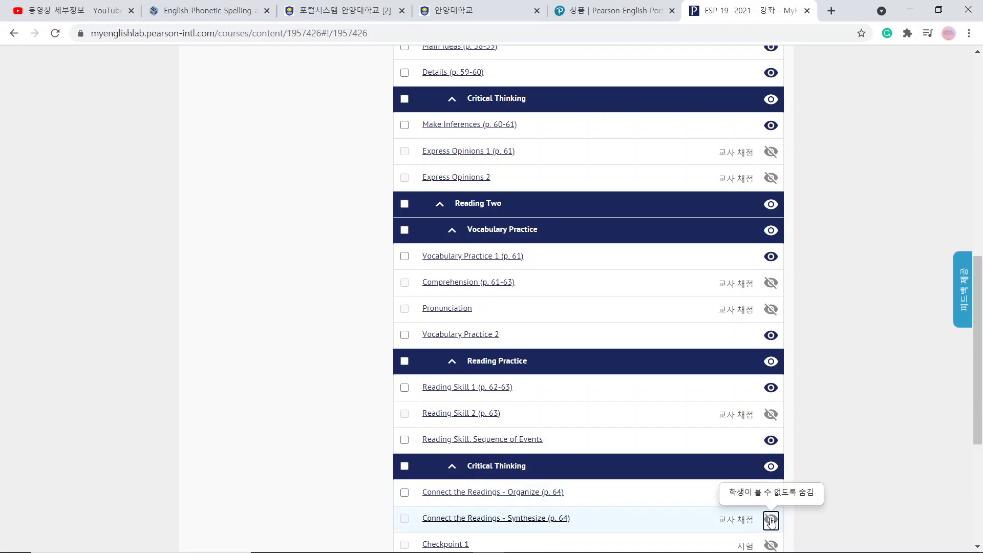
Expand Vocabulary Practice under Focus on Writing and hide Create (p. 69-70) from students.
left_click(977, 546)
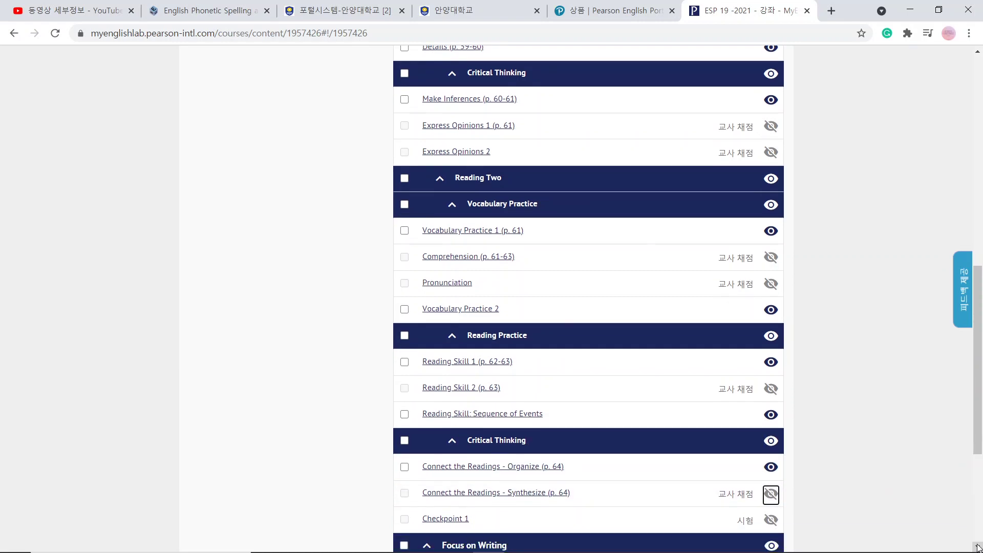
left_click(977, 547)
left_click(978, 546)
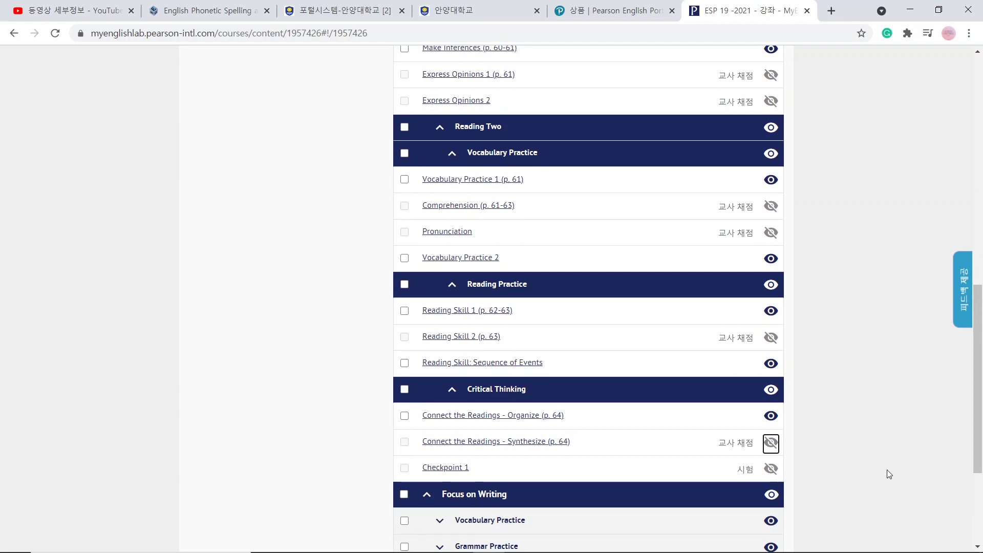
left_click(978, 547)
left_click(978, 547)
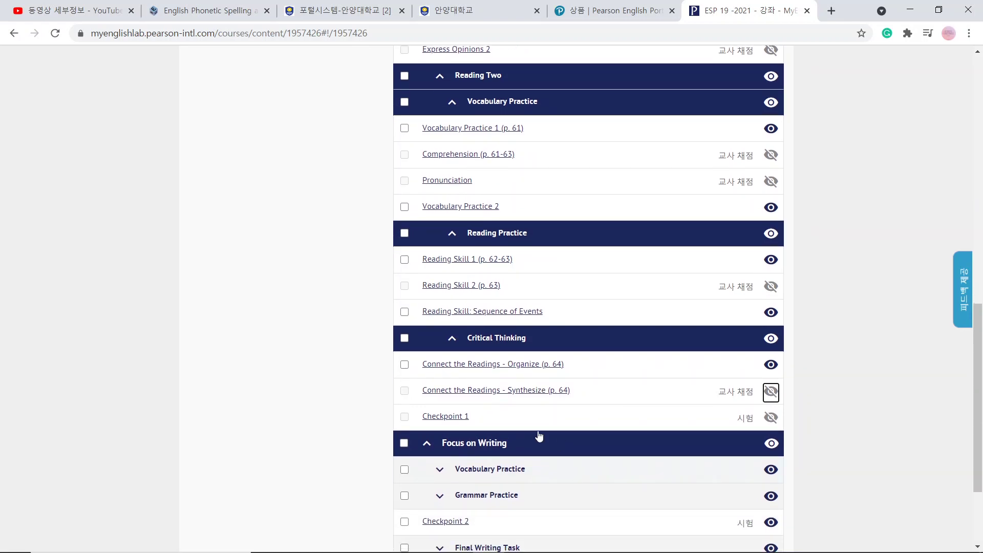
left_click(499, 471)
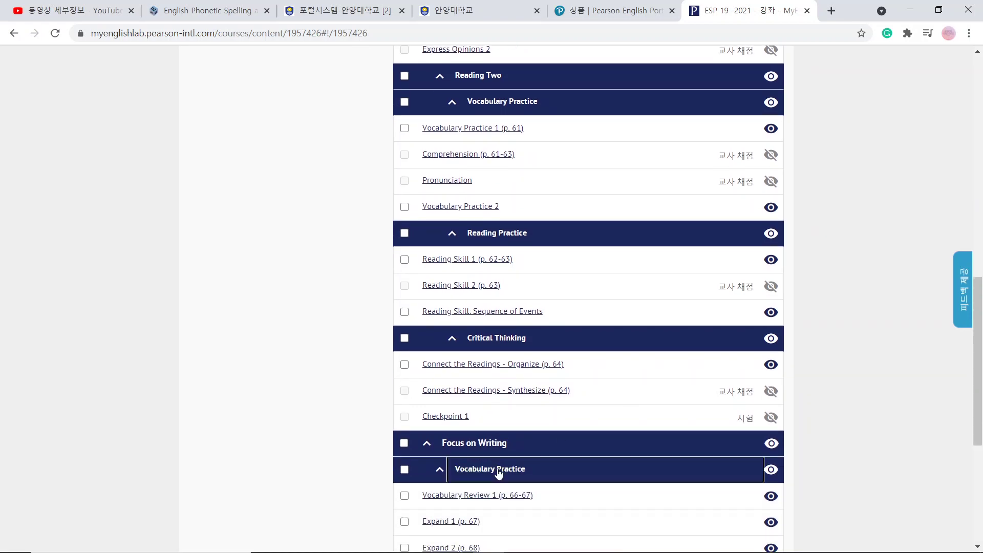
left_click(977, 547)
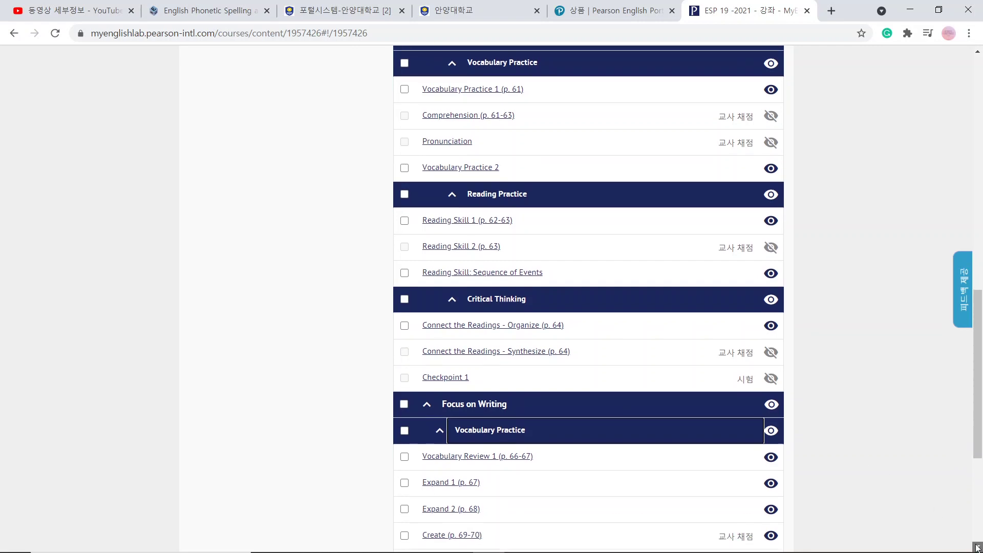
left_click(978, 547)
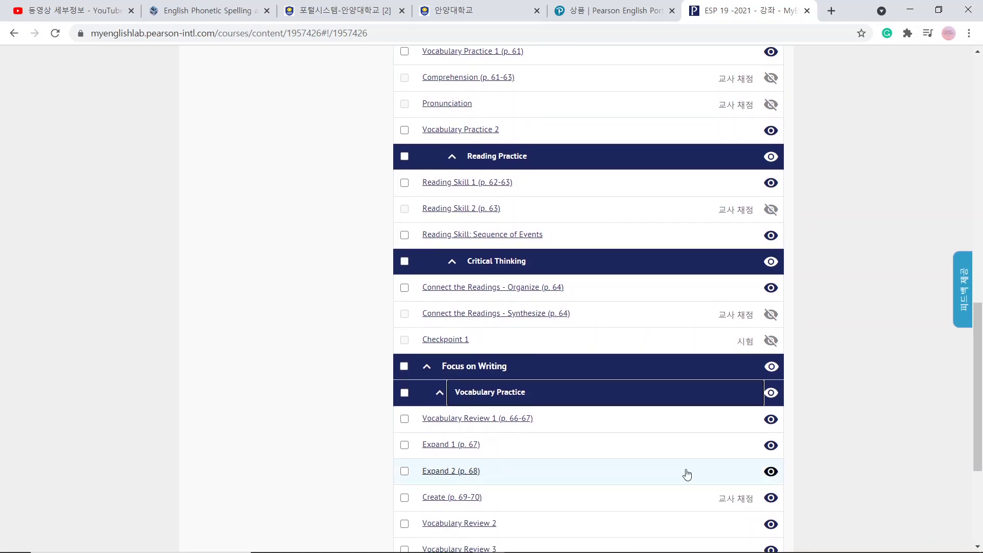
left_click(772, 498)
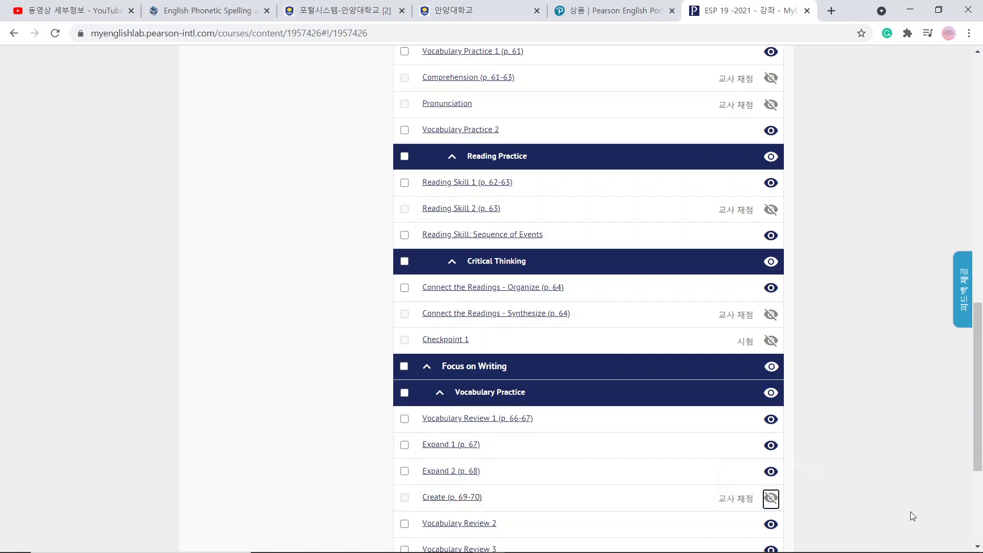
Under Focus on Writing, hide Grammar Practice 3 (p. 73) and Checkpoint 2 from students.
left_click(977, 547)
left_click(978, 547)
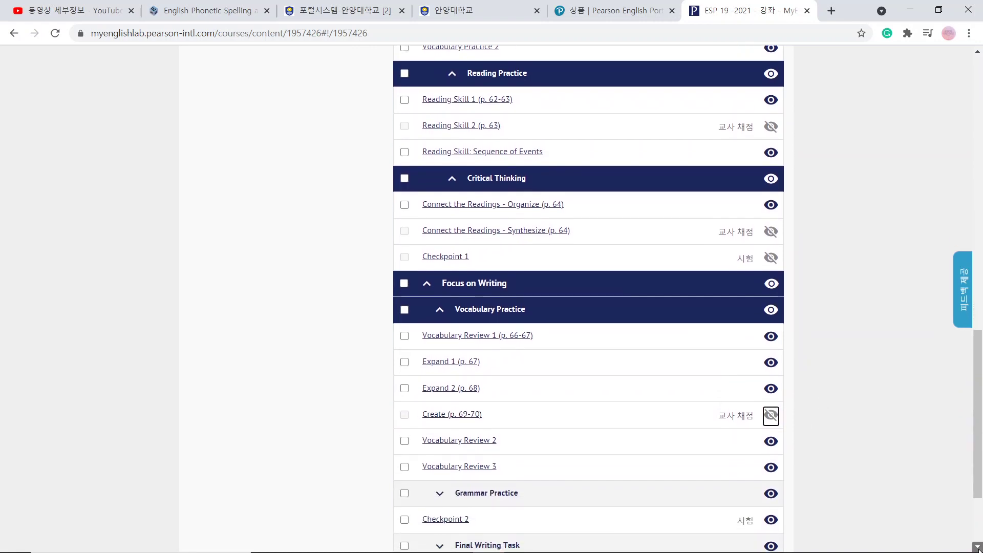
left_click(588, 483)
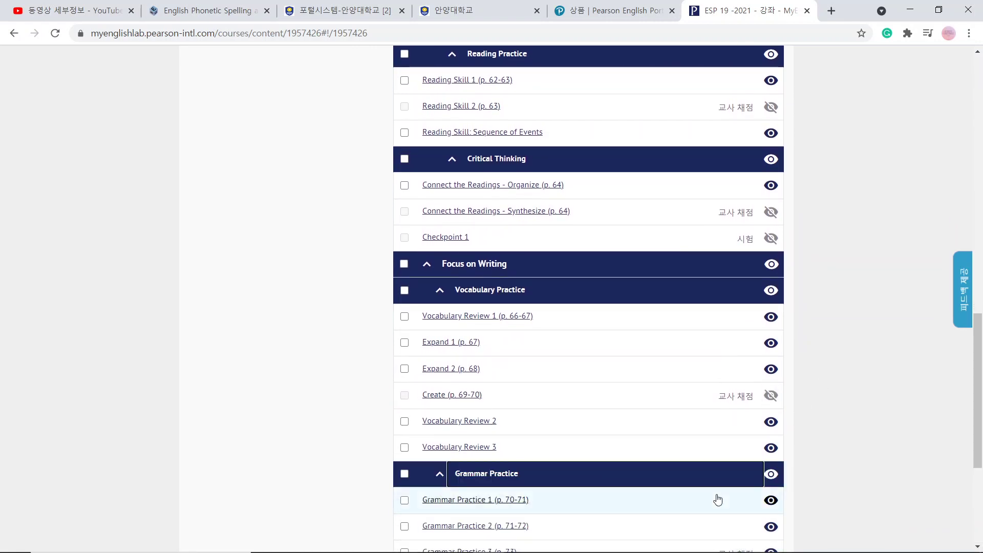
left_click(978, 547)
left_click(978, 547)
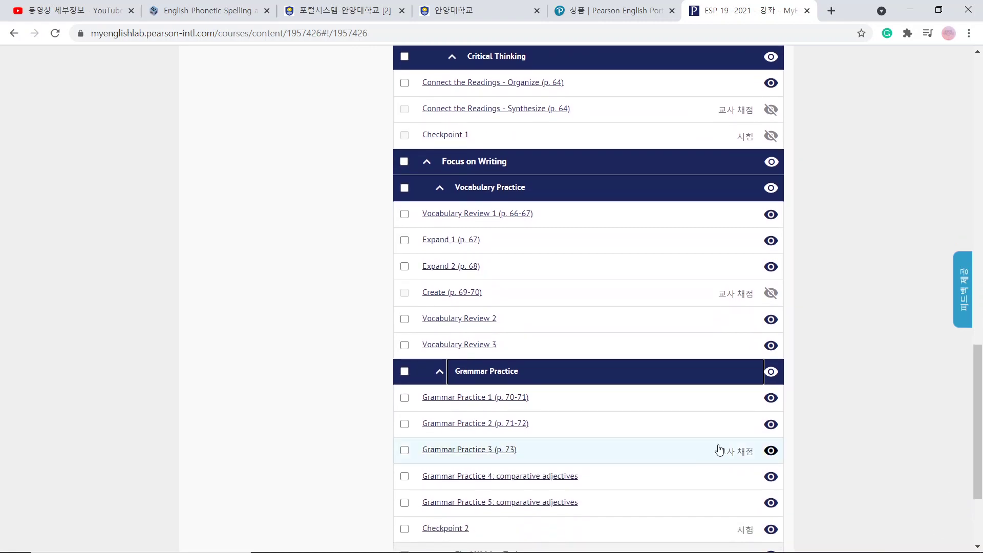
left_click(771, 451)
left_click(771, 529)
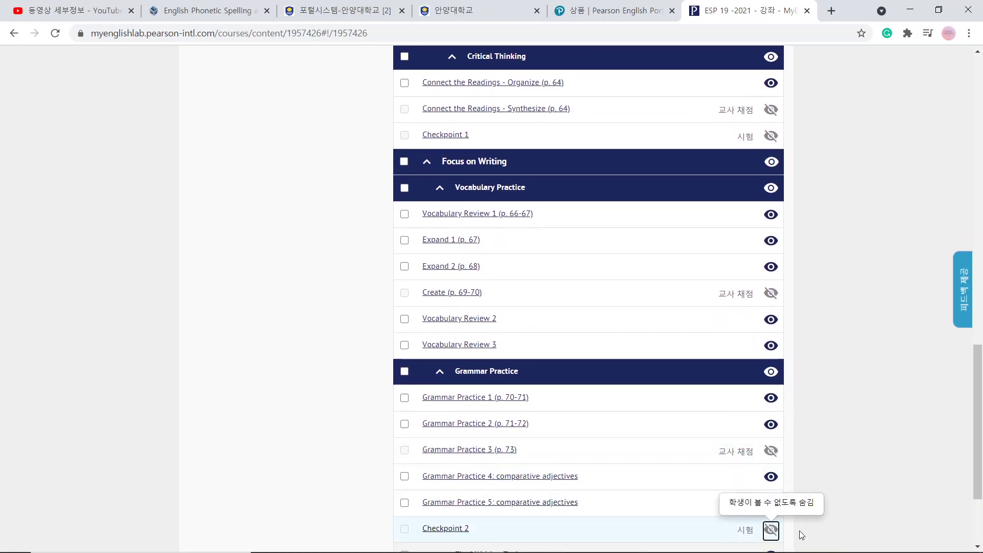
Expand the Final Writing Task under Focus on Writing and hide the whole section from students.
left_click(978, 547)
left_click(978, 547)
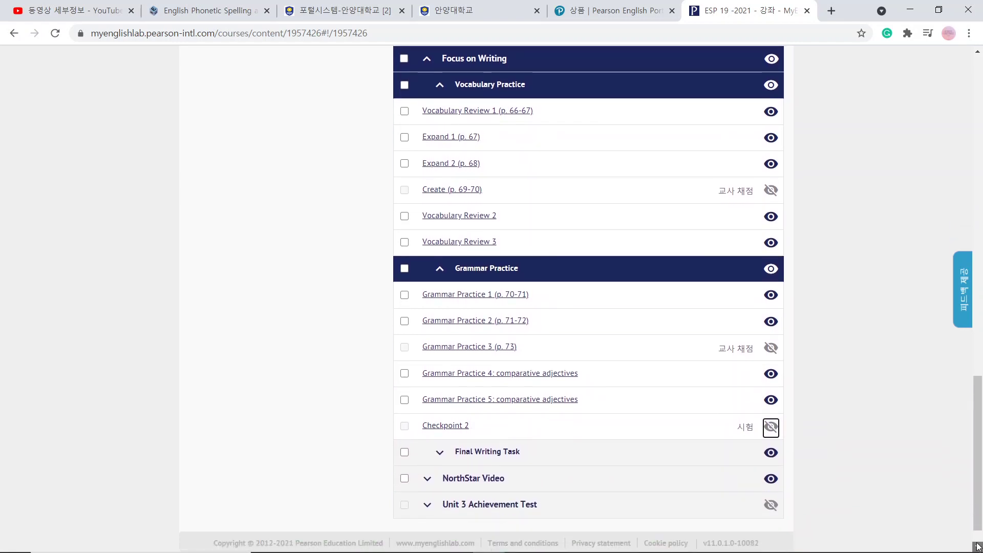
left_click(535, 419)
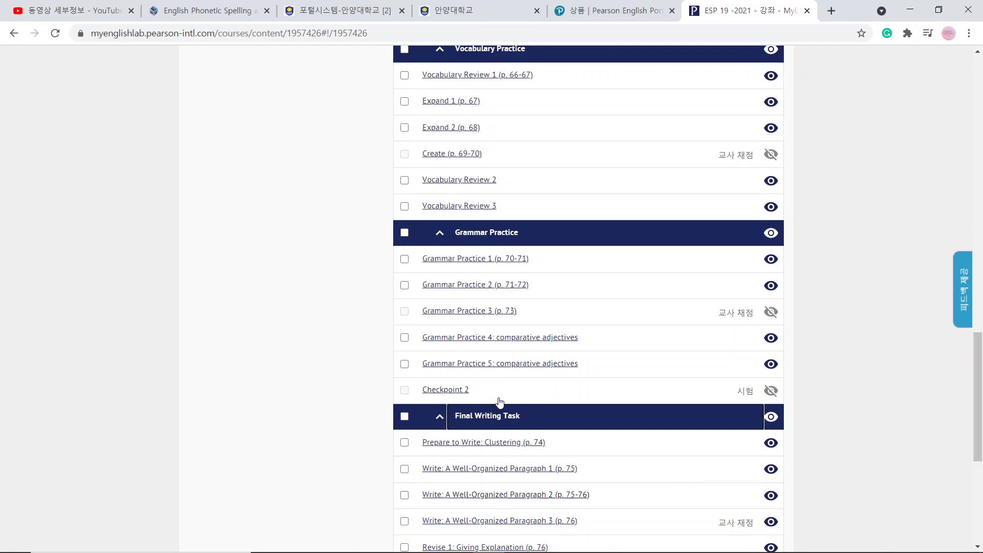
left_click(772, 416)
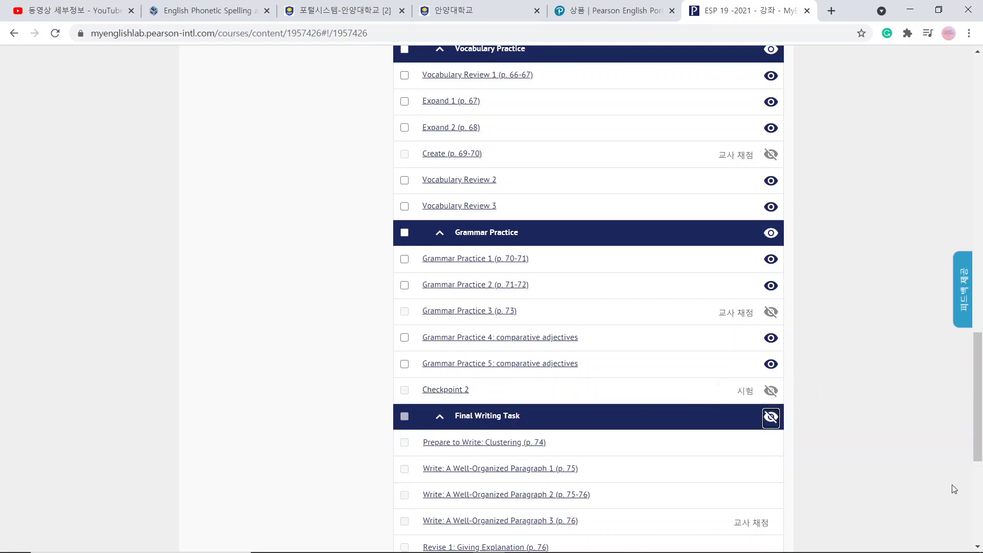
Collapse the Final Writing Task, and hide the NorthStar Video and Focus on the Topic sections from students.
left_click(550, 421)
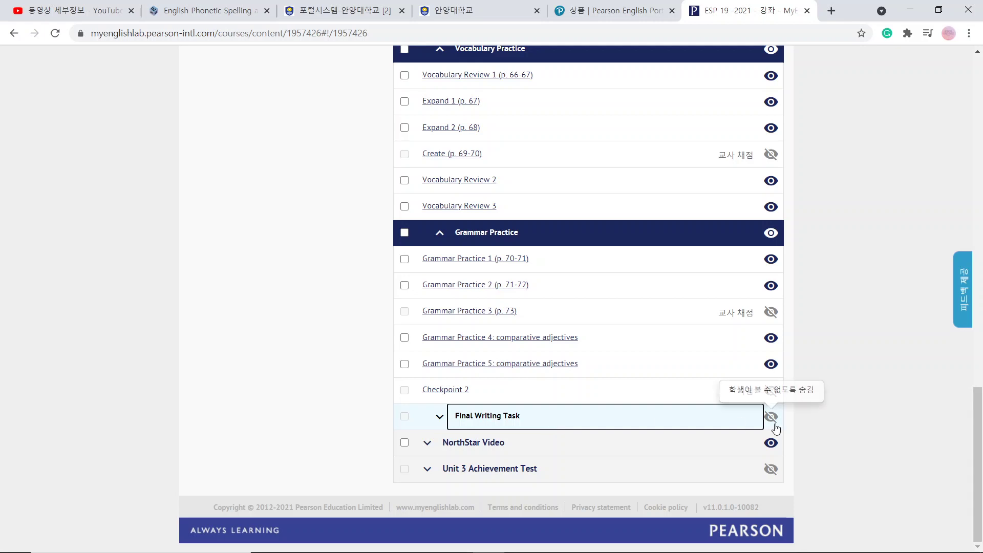
left_click(771, 443)
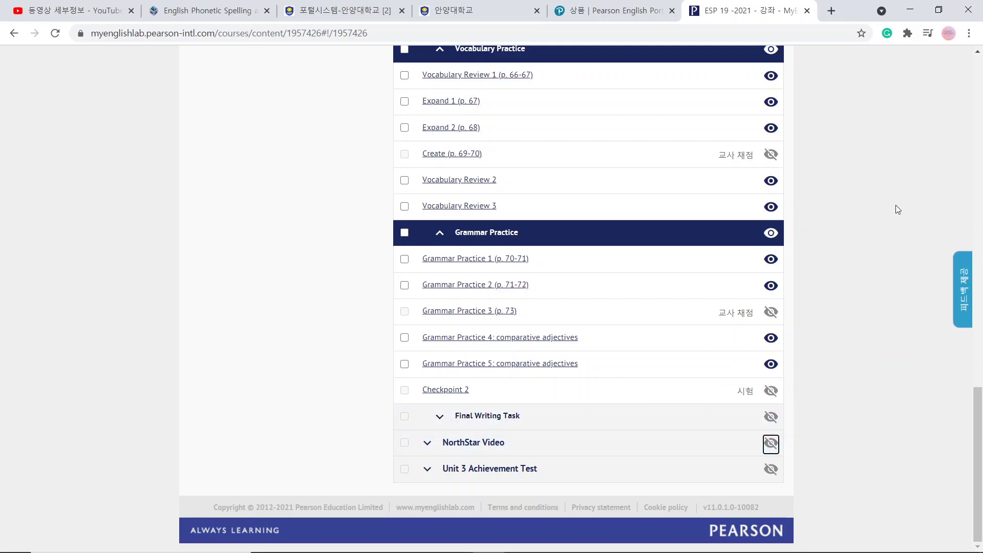
left_click(978, 78)
left_click(979, 78)
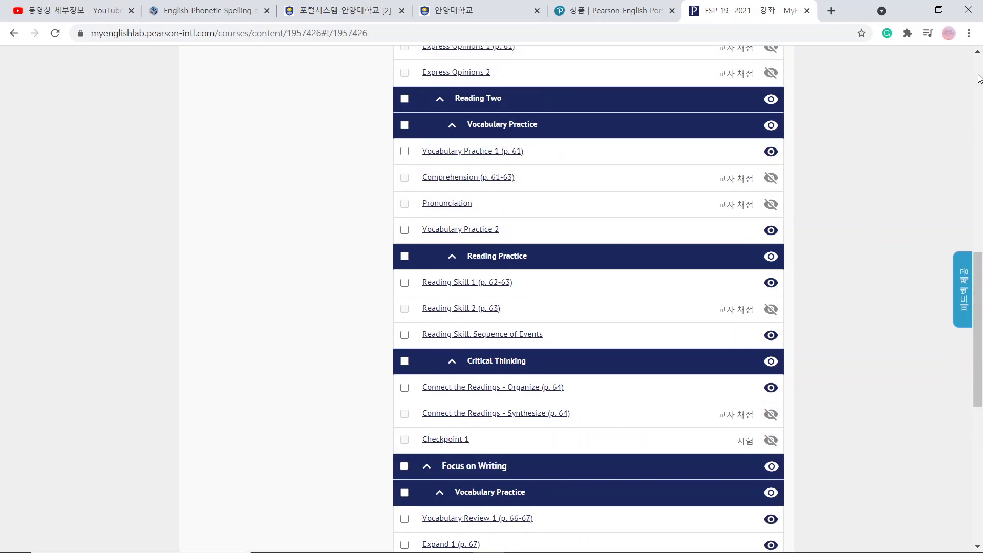
left_click(979, 78)
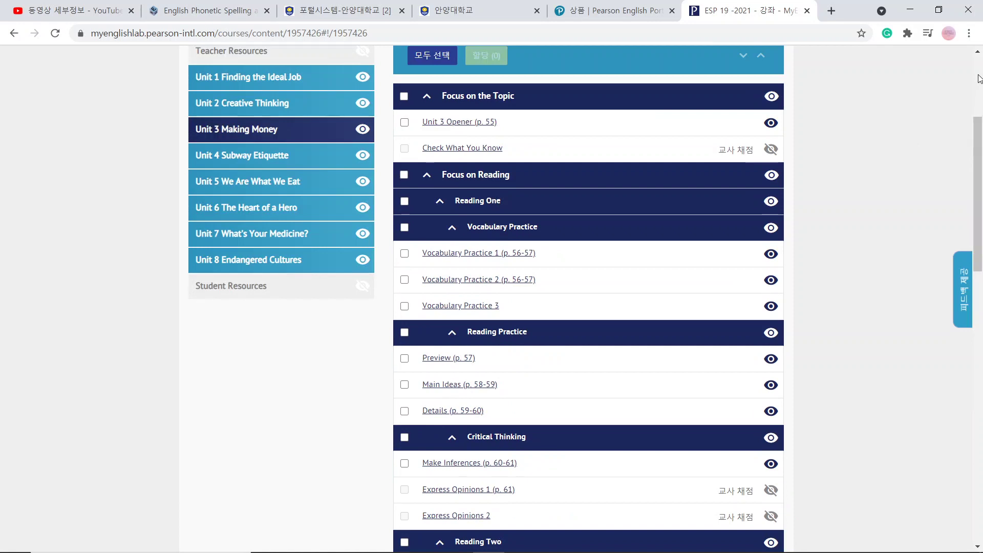
left_click(772, 95)
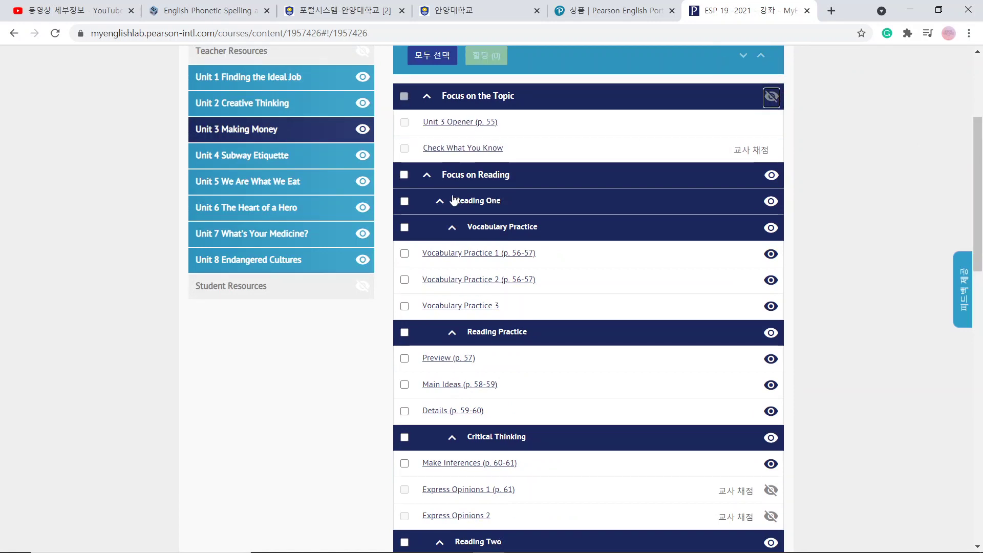
Select all available activities in the Focus on Reading and Focus on Writing sections of Unit 3.
left_click(403, 175)
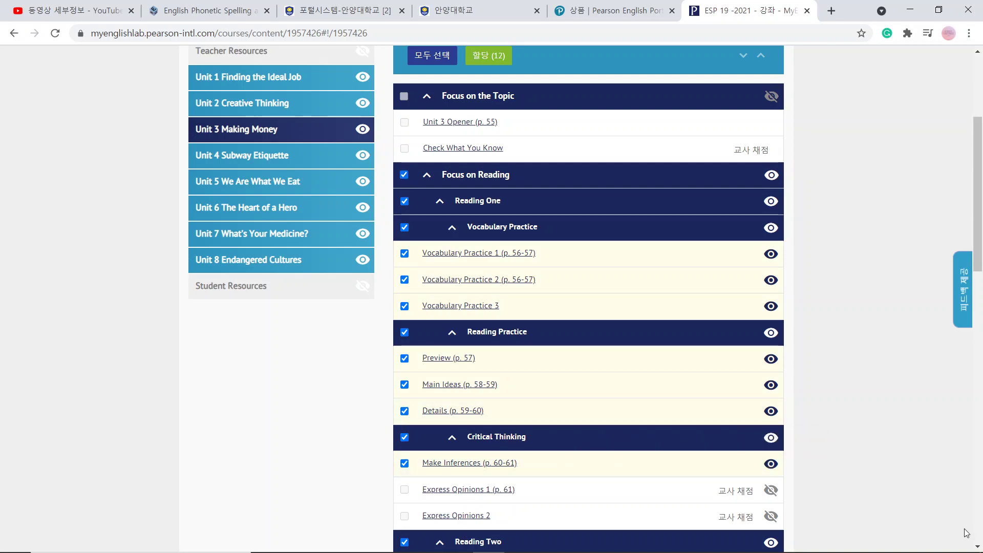
left_click(978, 547)
left_click(978, 547)
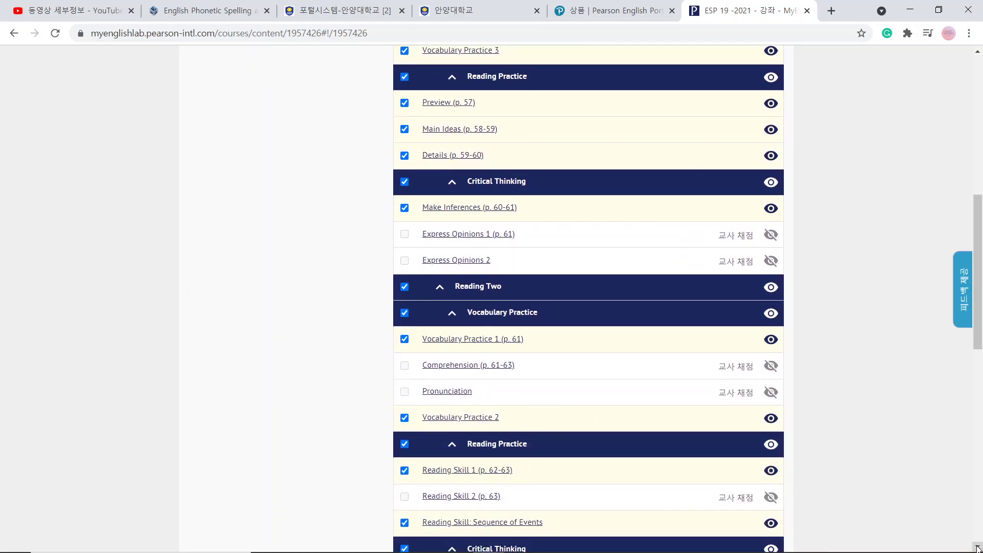
left_click(978, 548)
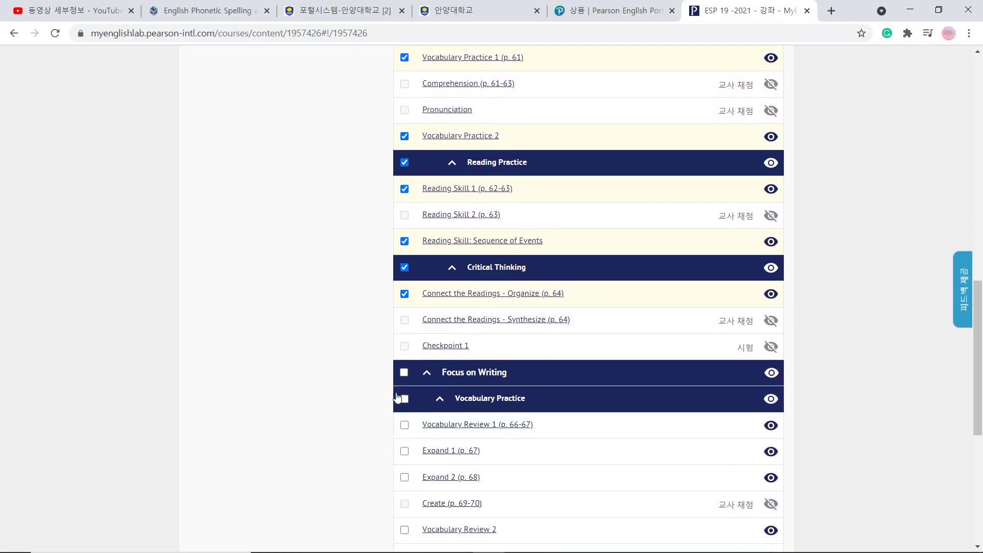
left_click(404, 373)
left_click(982, 510)
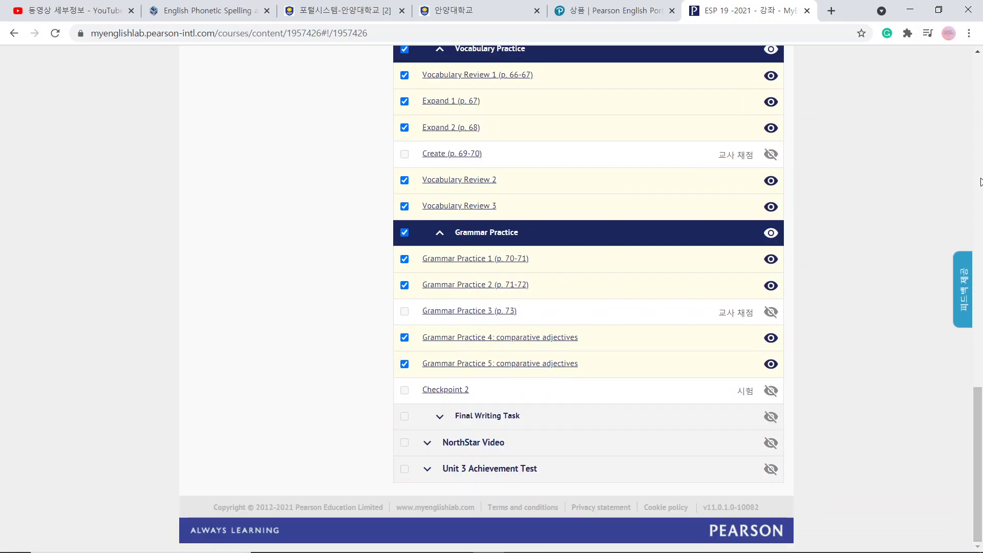
Start assigning the selected activities to all students, including those who join the course after the assignment, and proceed to the date settings.
left_click(982, 145)
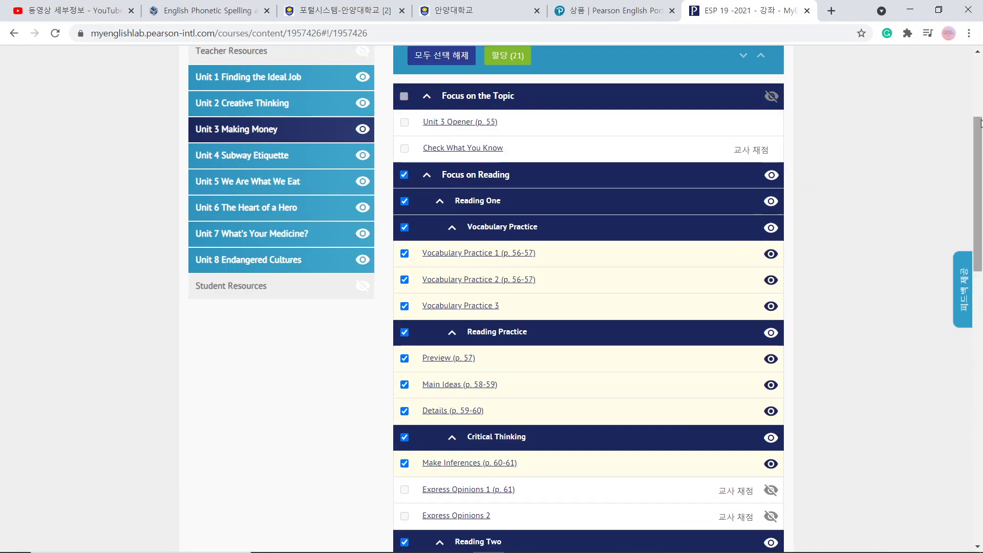
left_click(980, 69)
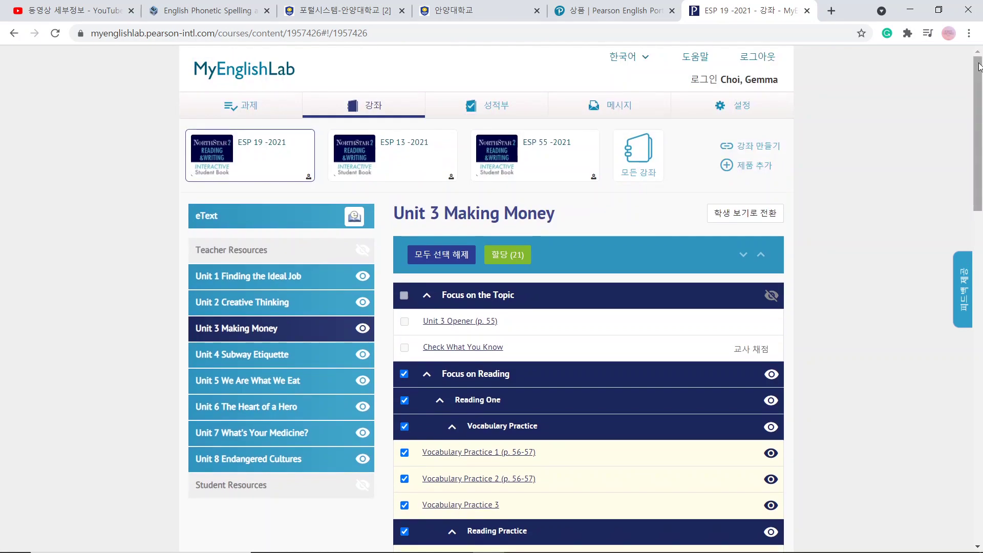
left_click(500, 261)
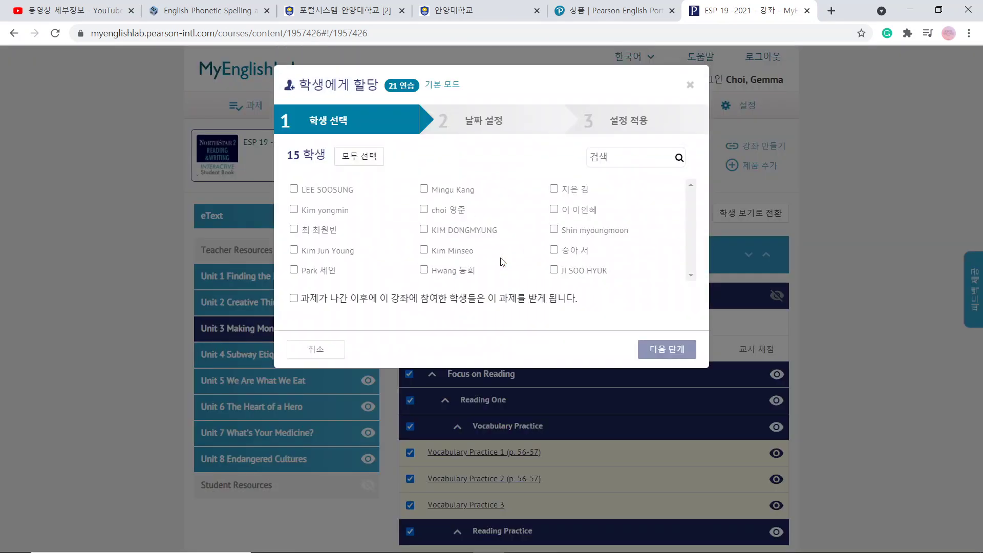
left_click(359, 155)
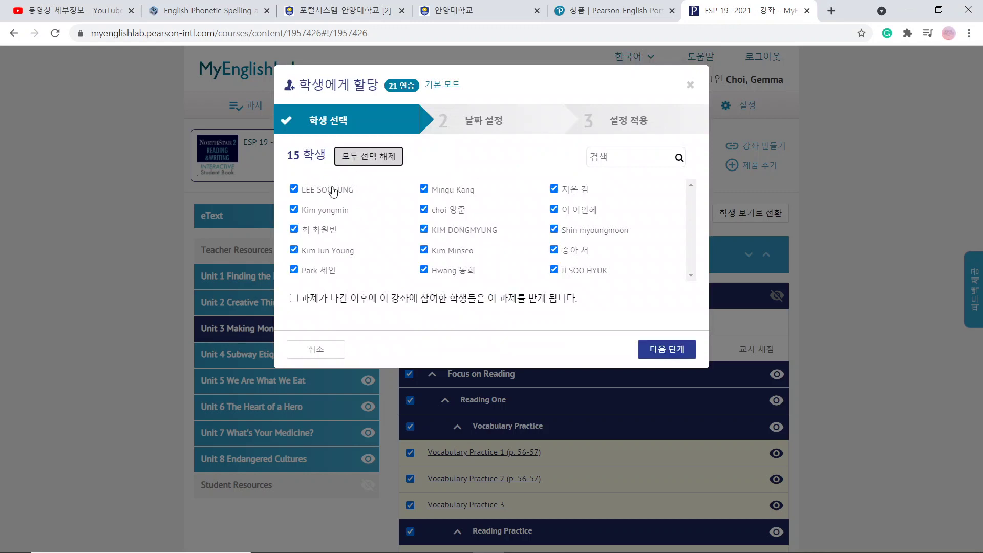
left_click(294, 298)
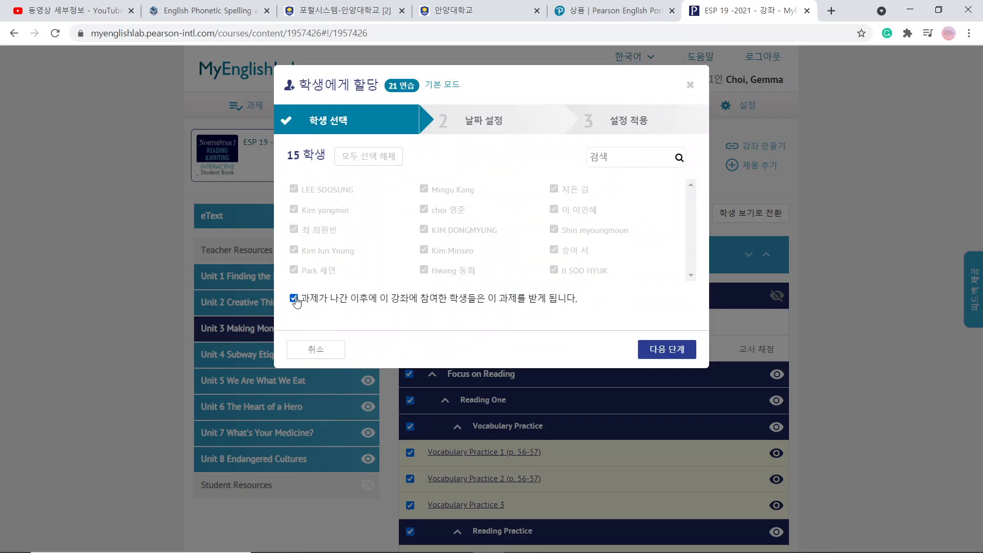
left_click(661, 348)
Turn off the immediate start (즉시 시작) and set the assignment's start date to 12 April 2021.
left_click(418, 159)
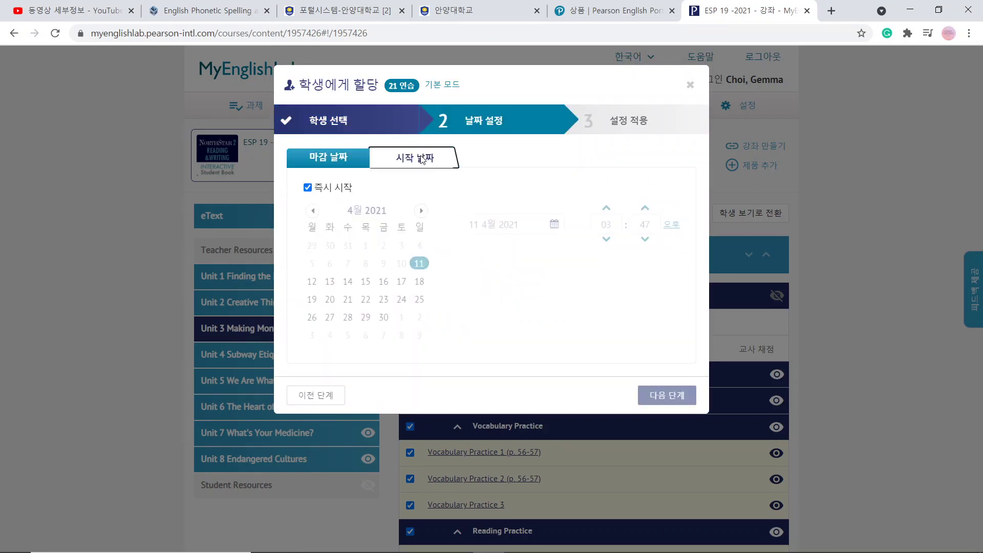
left_click(307, 187)
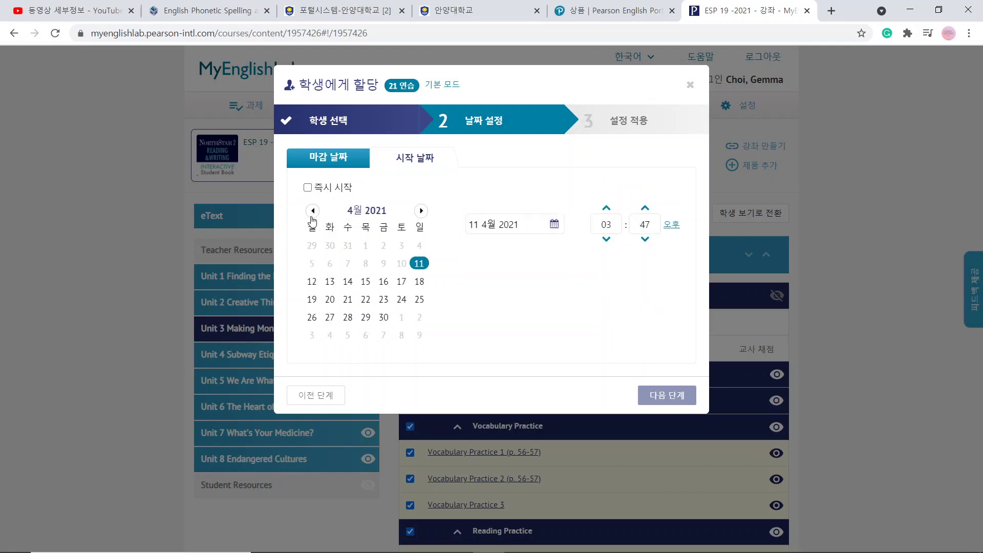
left_click(312, 281)
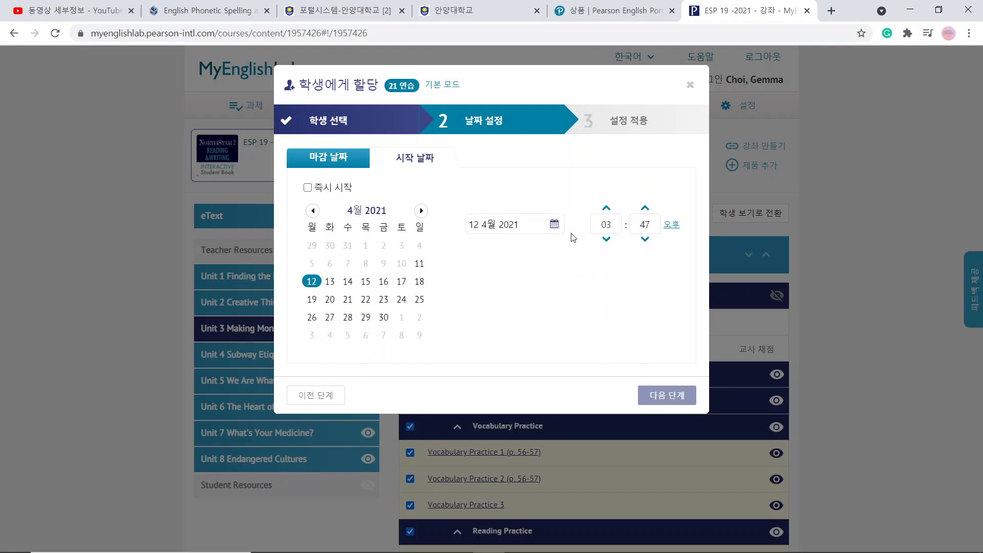
Try to set the assignment's start time to 00:00 오전 (AM).
double_click(602, 231)
key("BackSpace")
type("00")
double_click(643, 226)
key("BackSpace")
left_click(671, 224)
left_click(648, 224)
type("00")
Set the assignment's start date to 15 April 2021 at 6:00 오후 (PM).
left_click(366, 281)
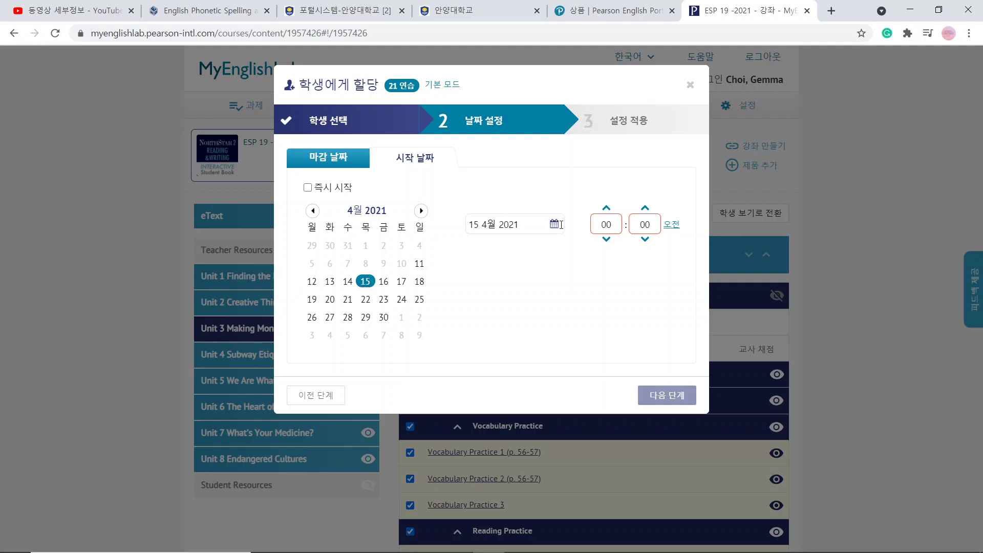
double_click(606, 225)
type("6")
left_click(671, 224)
left_click(555, 335)
Change the assignment's start to 12 April 2021 at 00:00 오전 (AM).
left_click(312, 281)
double_click(606, 224)
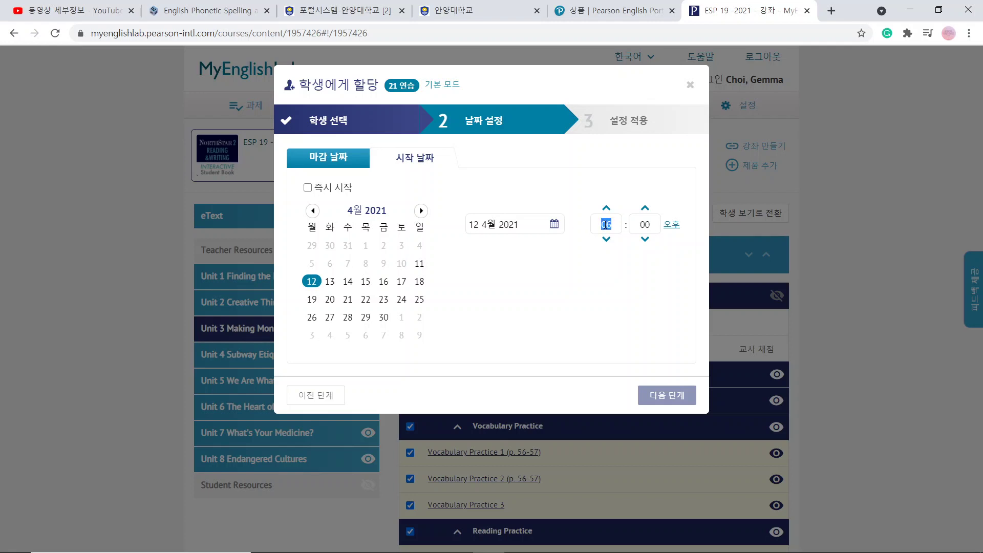
type("00")
left_click(675, 227)
Set the due date (마감 날짜) to 15 April 2021 at 6:00 오후 (PM).
left_click(350, 152)
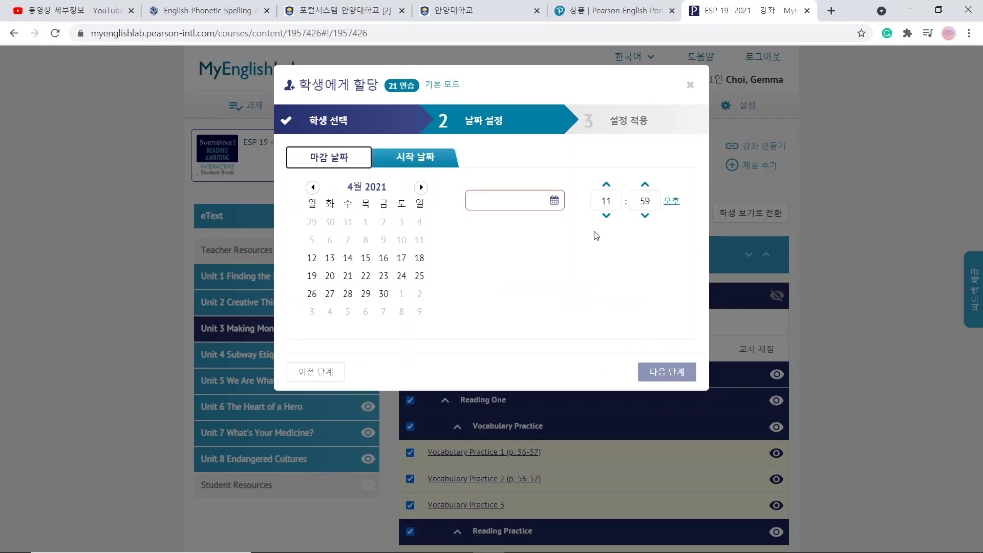
left_click(365, 260)
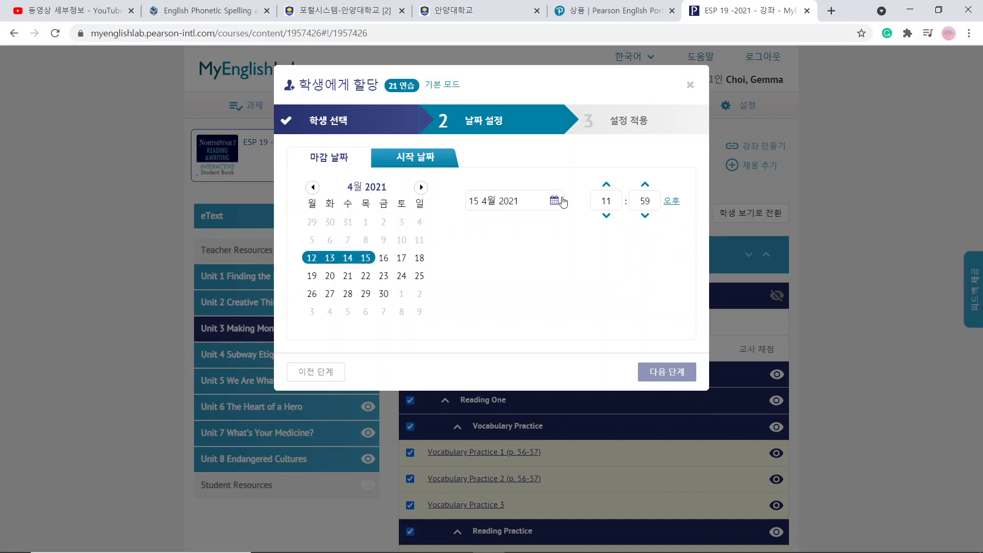
double_click(610, 199)
type("6")
double_click(645, 201)
type("00")
Set the assignment's start time on 12 April 2021 to 12:00 오전 (AM).
left_click(423, 159)
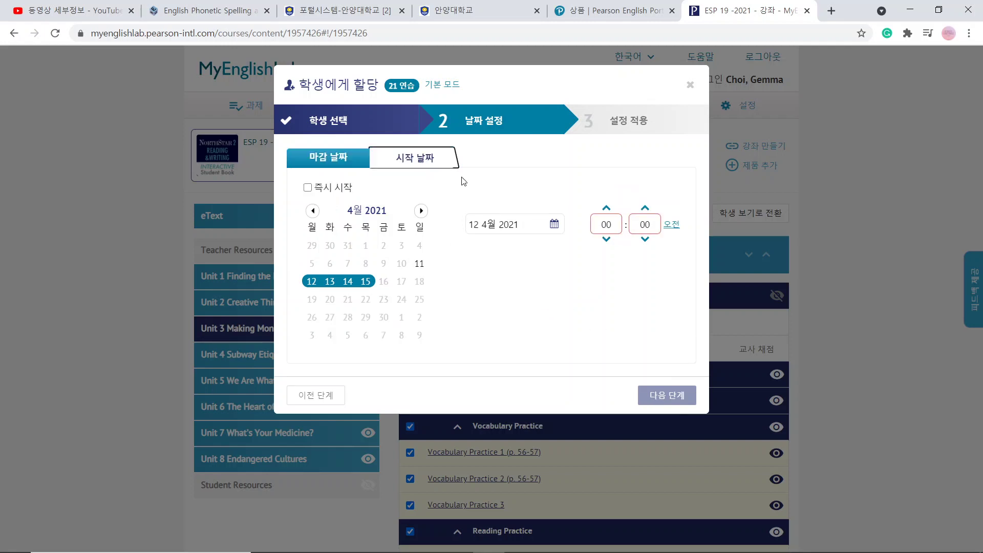
left_click(650, 217)
left_click(619, 221)
left_click(653, 225)
double_click(618, 223)
type("12")
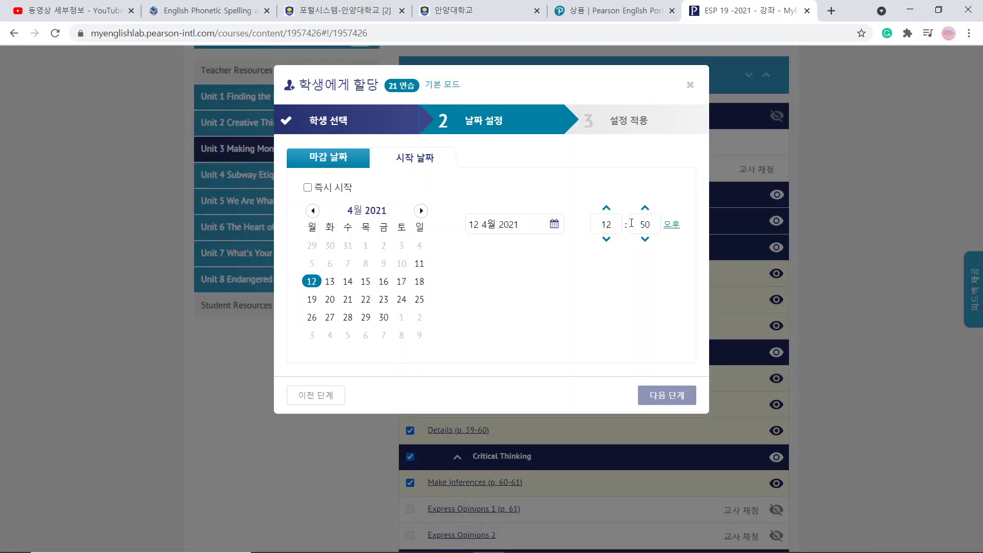
double_click(647, 223)
type("00")
left_click(671, 224)
Set the due date to 15 April 2021 at 6:00 오후 (PM) again and proceed to the assignment settings.
left_click(338, 153)
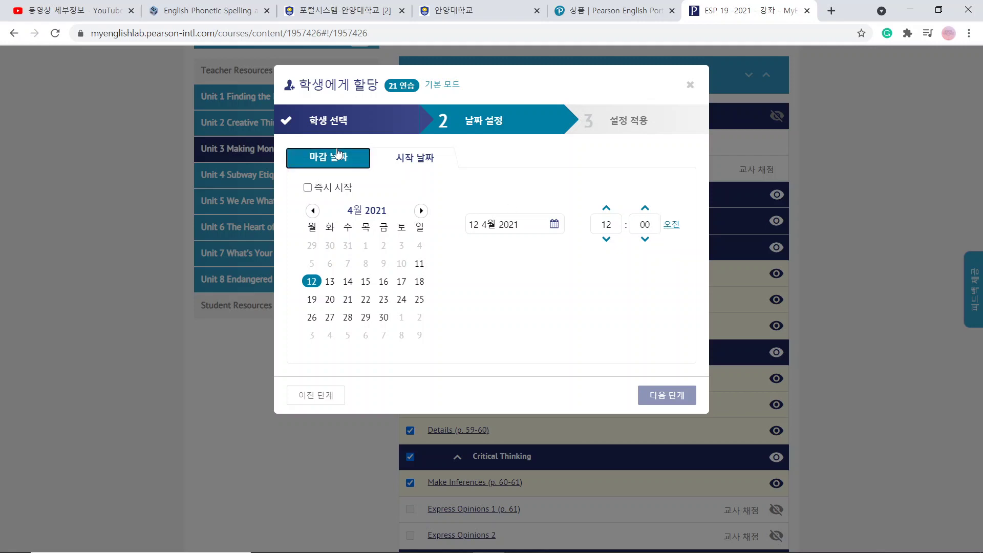
left_click(414, 157)
left_click(366, 258)
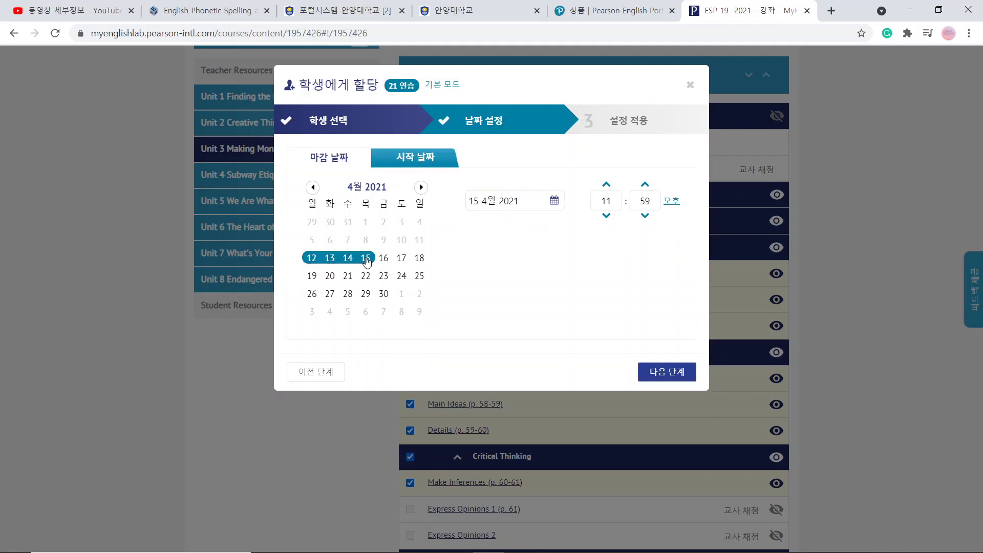
double_click(608, 201)
type("6")
double_click(646, 202)
type("00")
left_click(654, 372)
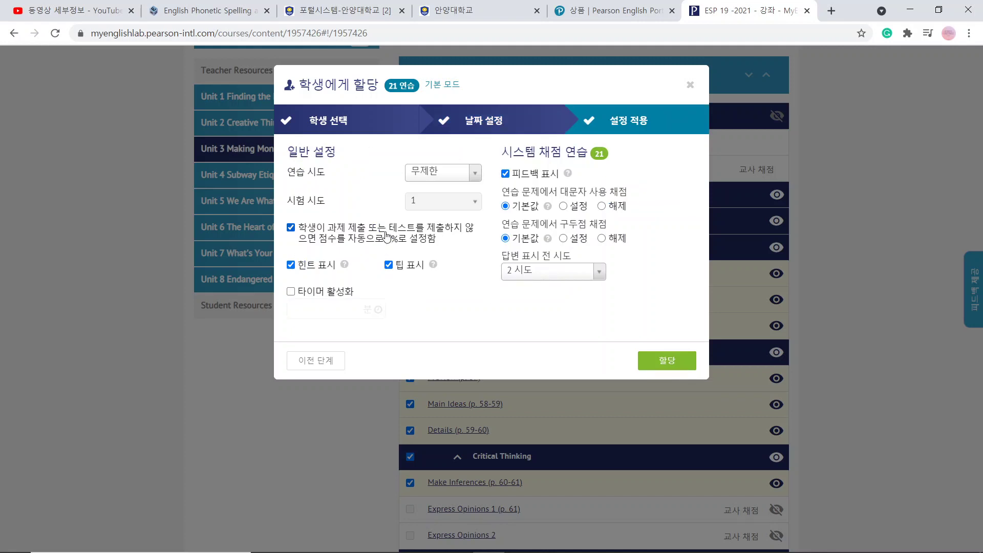
Configure the general settings with 1 practice attempt, hints and tips turned off, and a 60-minute timer.
left_click(433, 173)
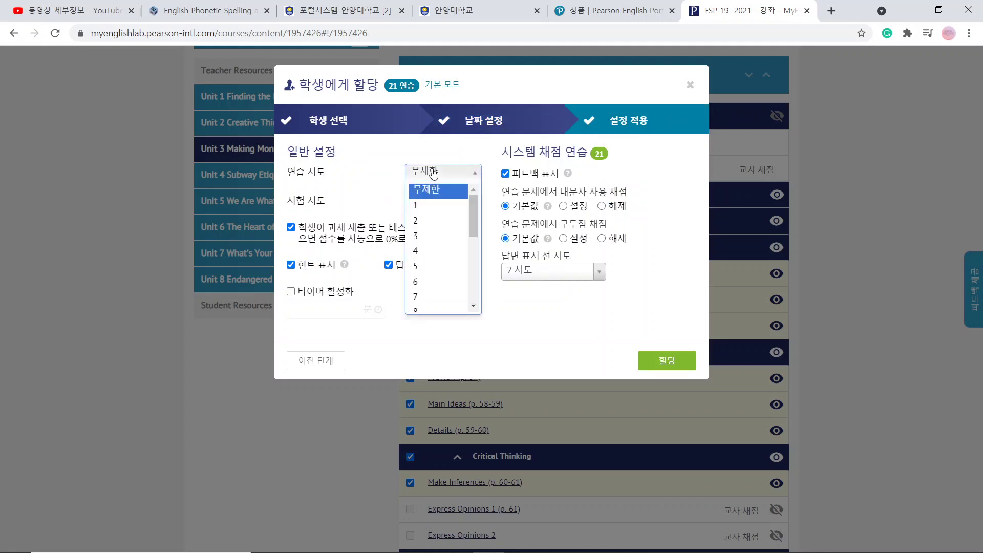
left_click(428, 210)
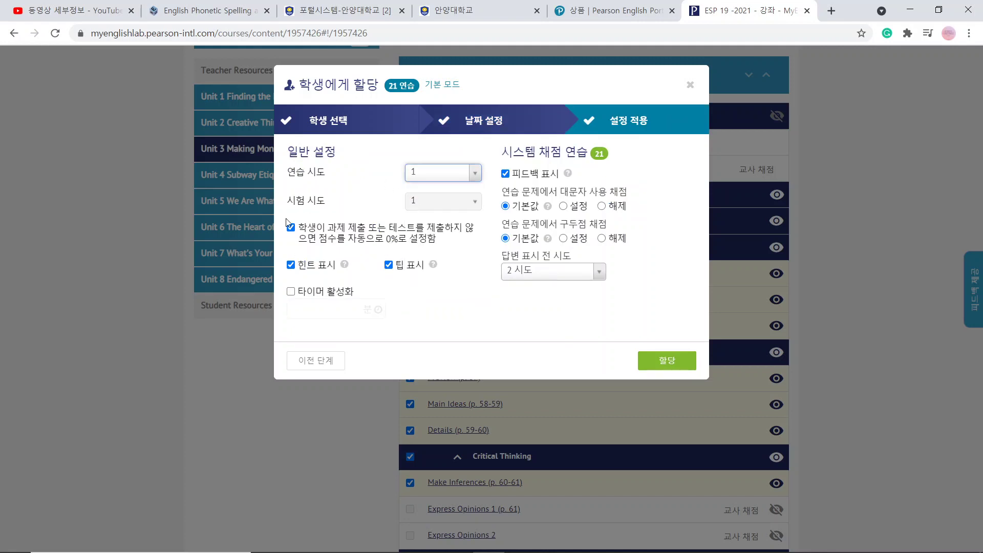
left_click(294, 268)
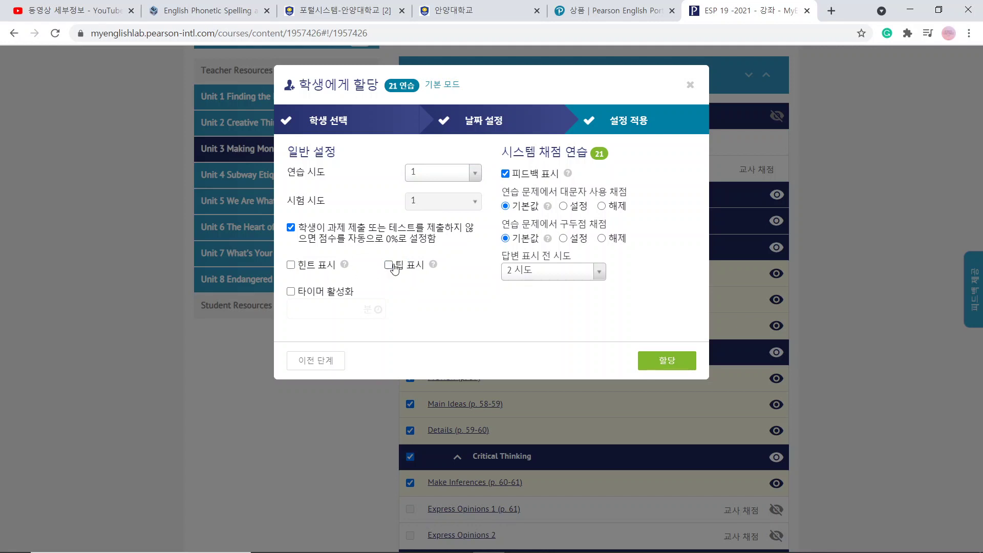
left_click(291, 292)
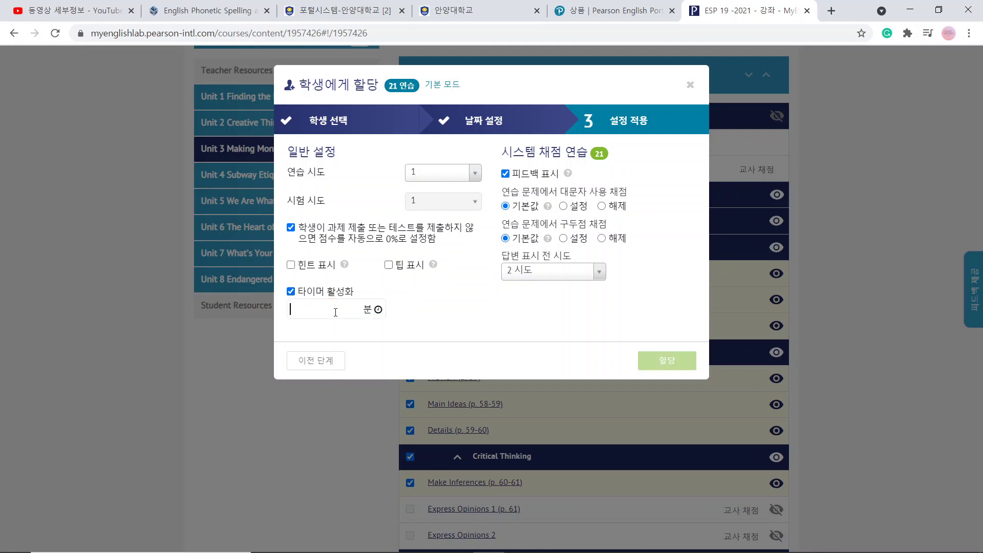
type("60")
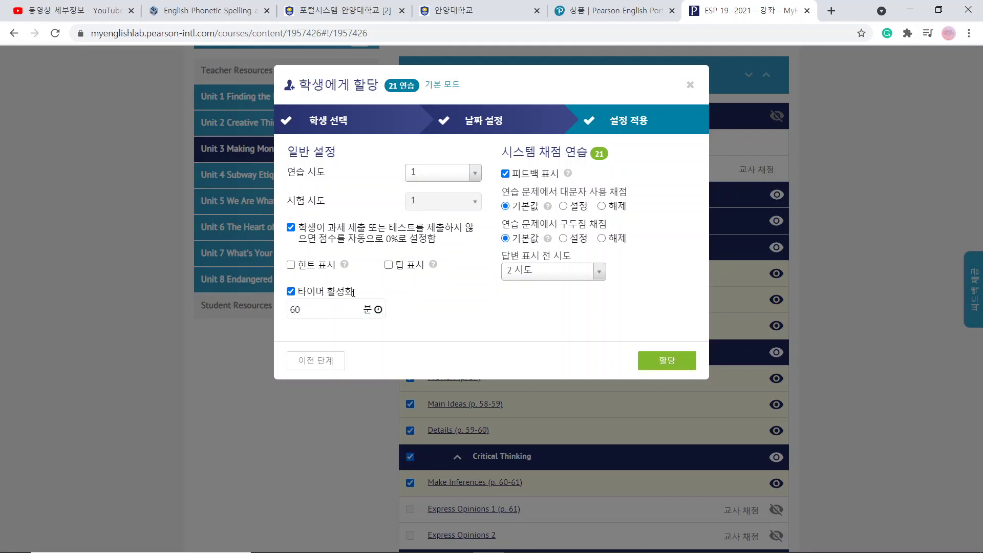
Configure the system-graded exercises without feedback and with 답 표시 안 함 (answers not shown), and assign the activities to the students.
left_click(505, 174)
left_click(523, 272)
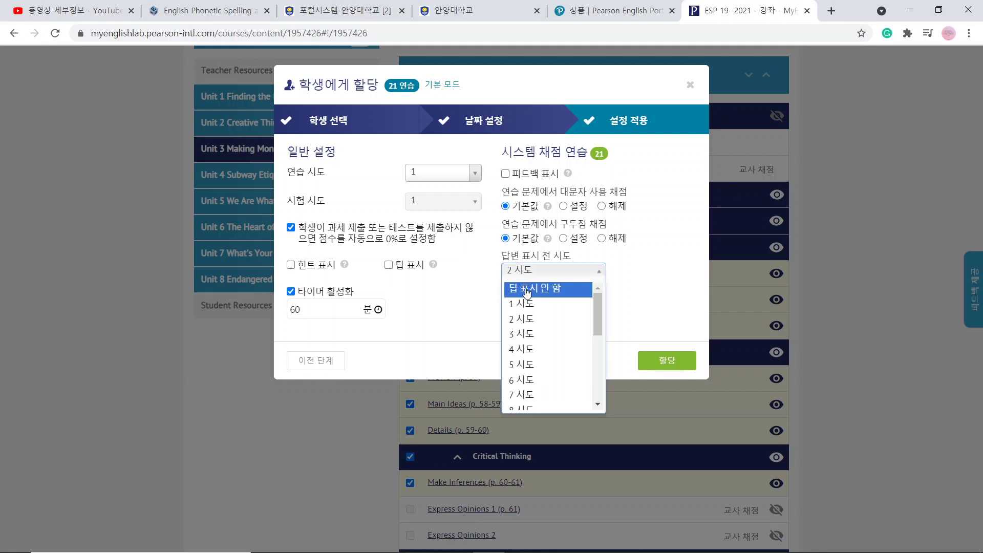
left_click(527, 285)
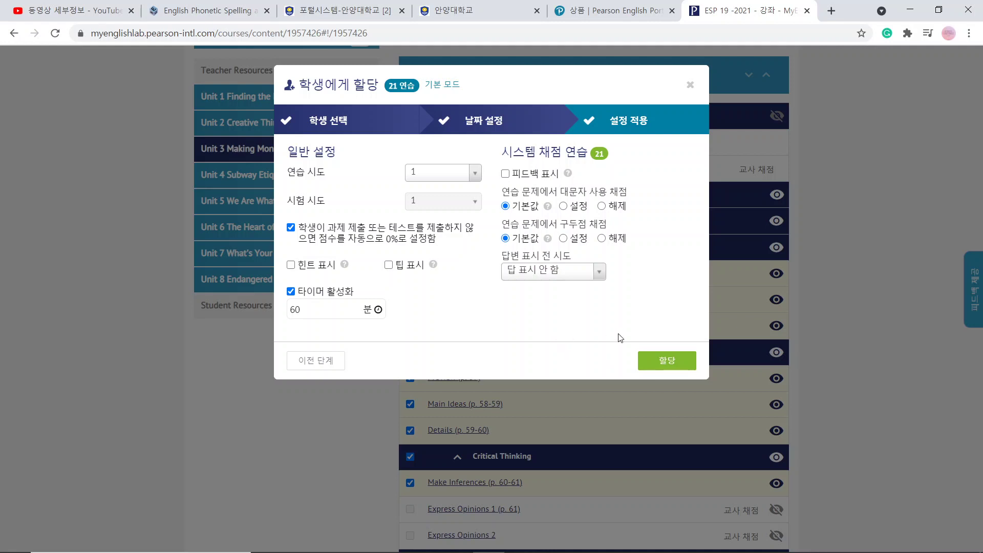
left_click(652, 354)
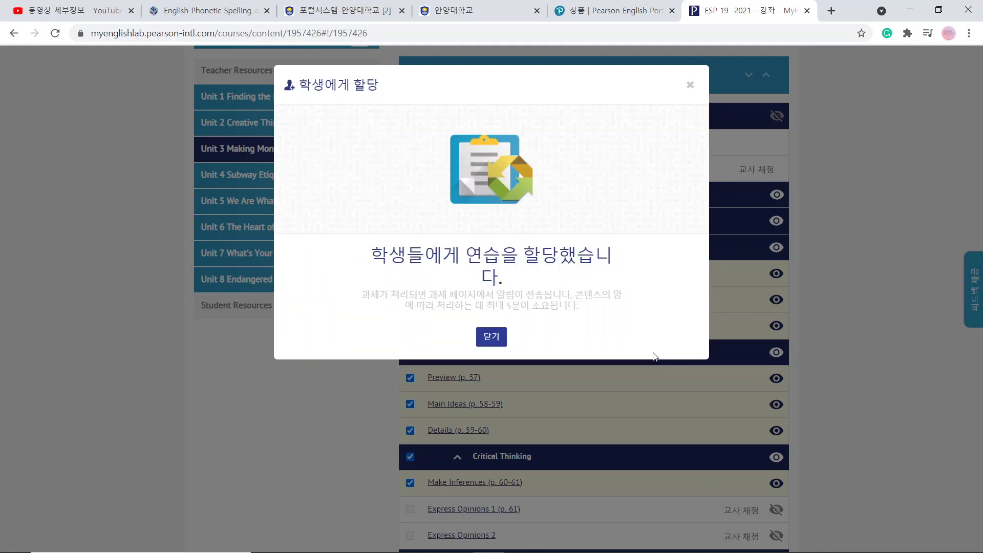
left_click(487, 336)
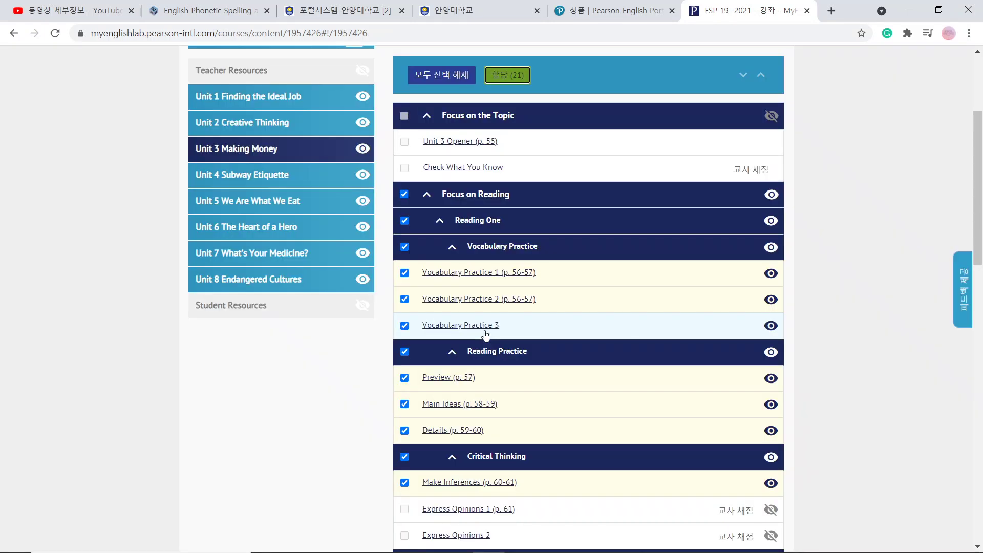
Open Unit 3 Making Money in the ESP 13 -2021 course and hide Focus on the Topic and NorthStar Video from students.
left_click(979, 80)
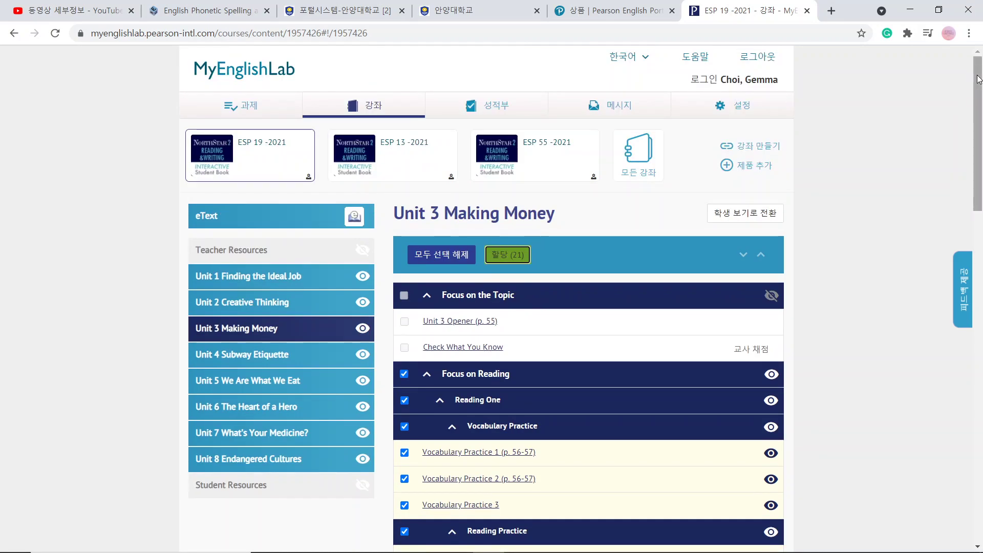
left_click(401, 156)
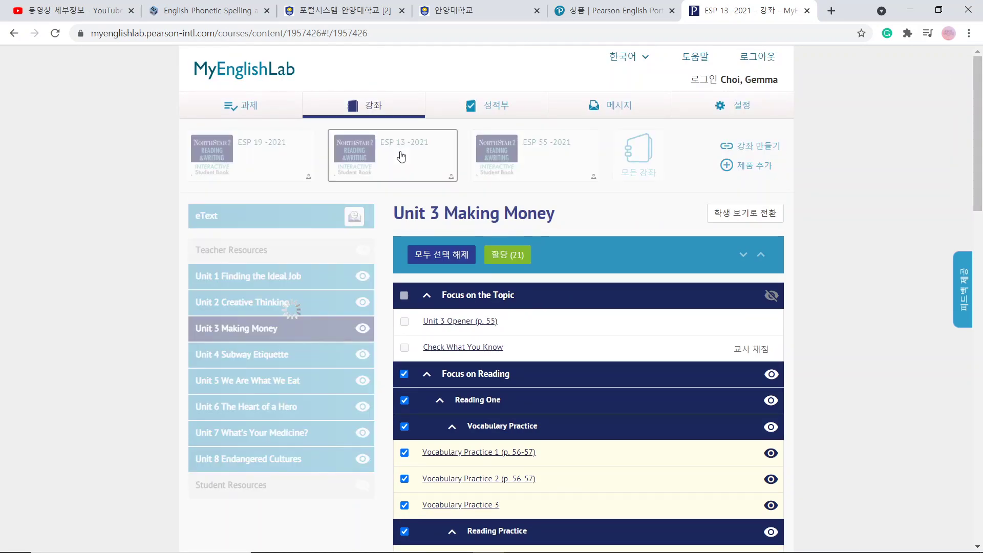
left_click(271, 328)
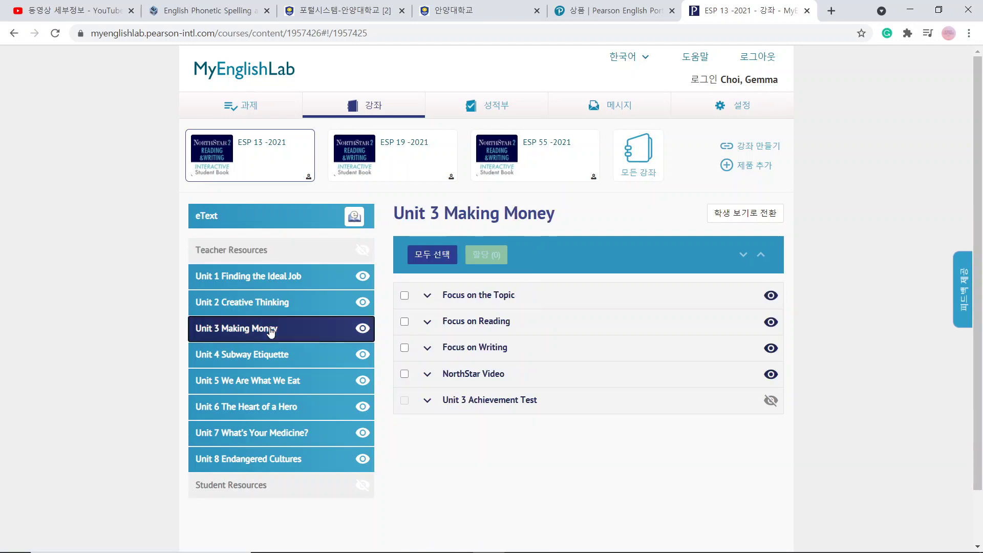
left_click(770, 296)
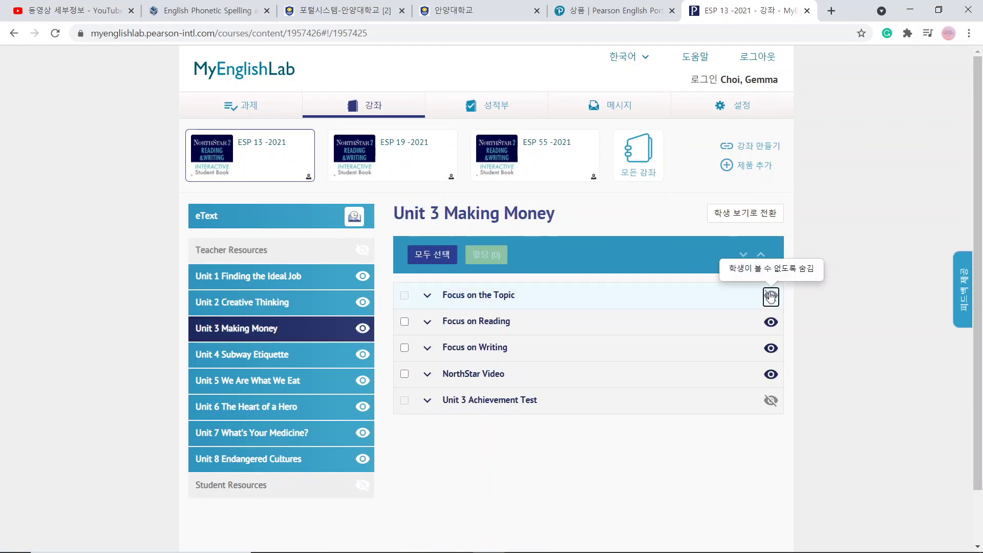
left_click(769, 376)
Under Focus on Writing, hide Final Writing Task, Checkpoint 2, Grammar Practice 3 (p. 73) and Create (p. 69-70) from students.
left_click(592, 353)
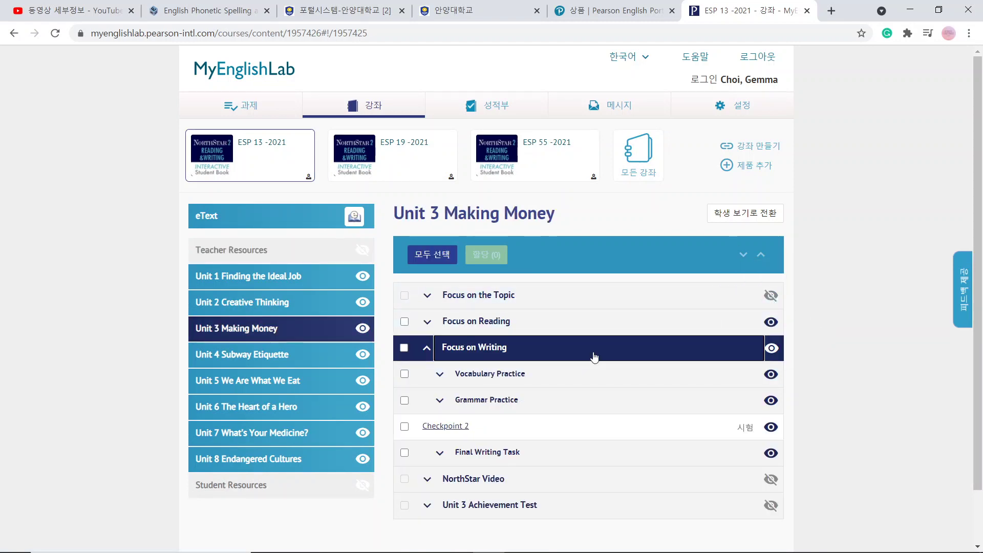
left_click(770, 453)
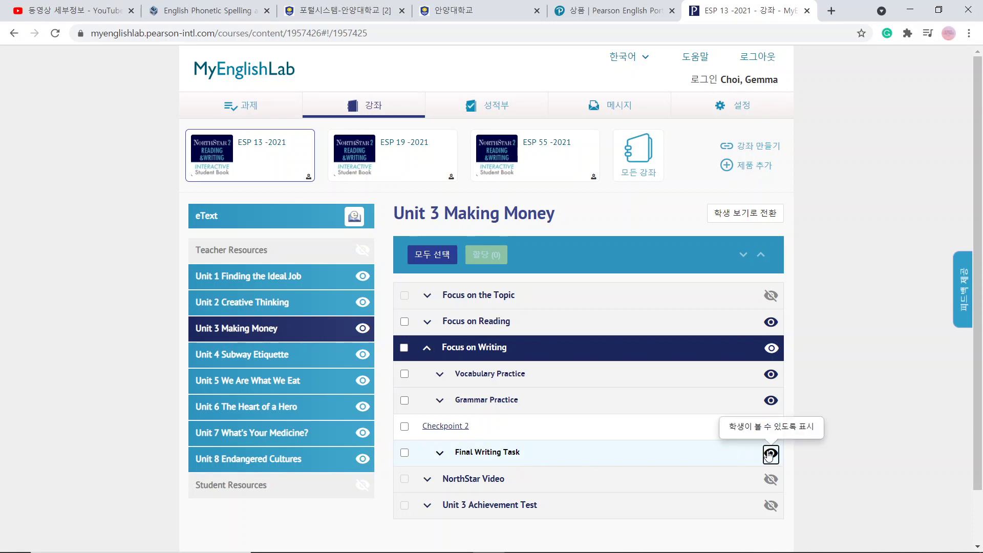
left_click(484, 401)
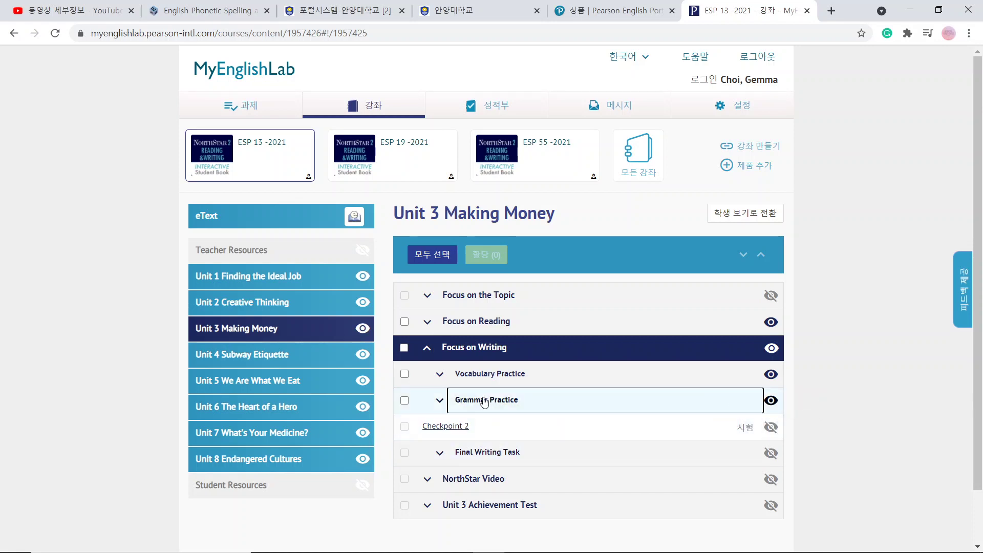
left_click(770, 479)
left_click(547, 383)
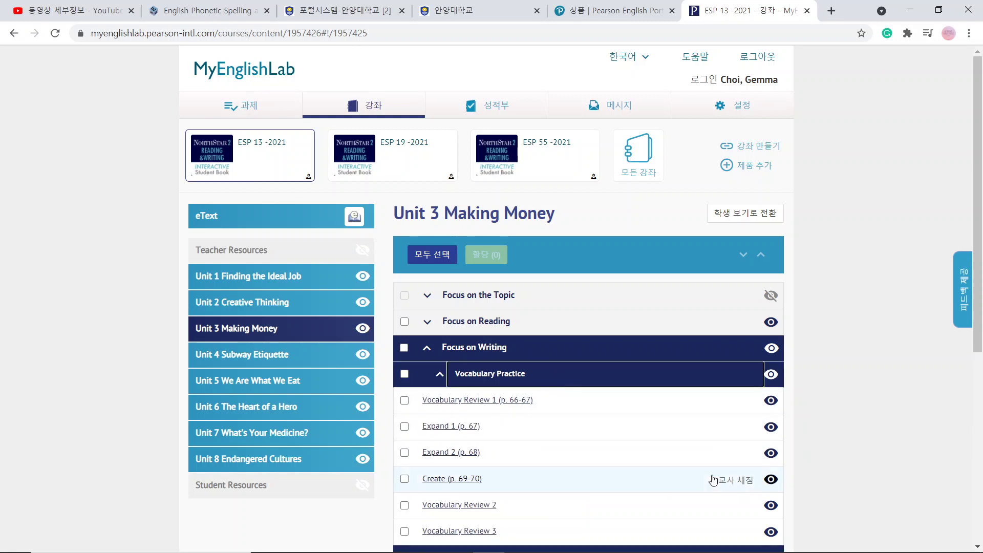
left_click(770, 480)
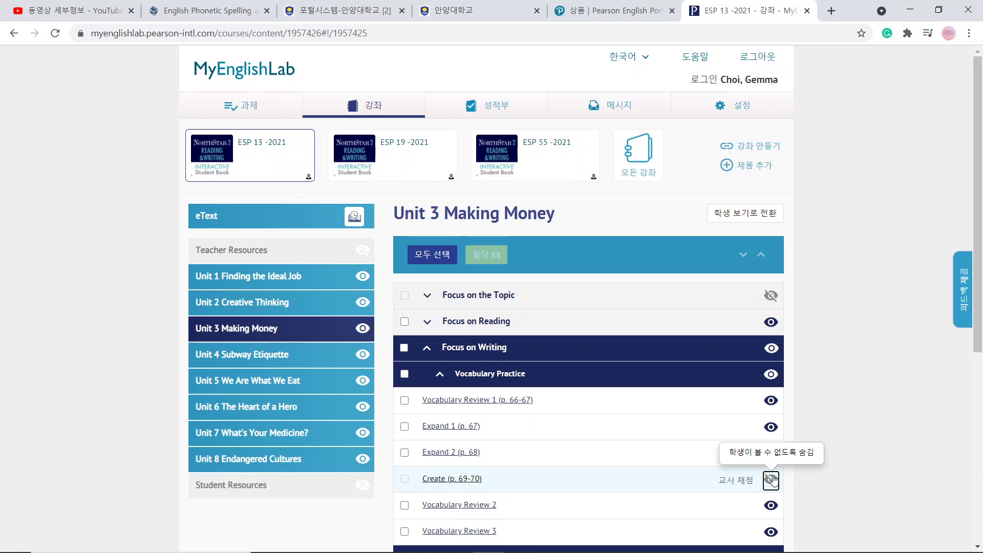
Expand Focus on Reading and its Reading One sections, and hide Checkpoint 1, Express Opinions 1 (p. 61) and Express Opinions 2 from students.
left_click(489, 296)
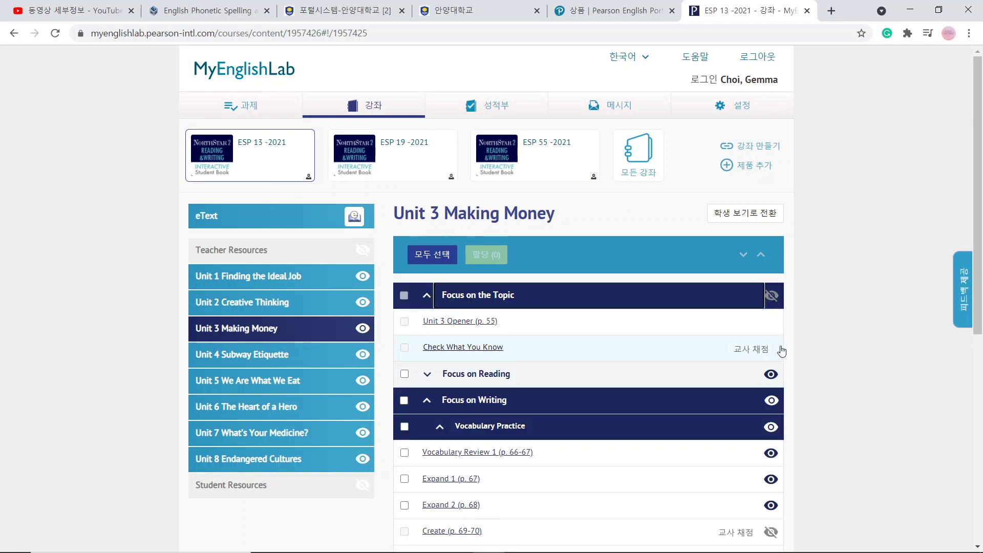
left_click(536, 376)
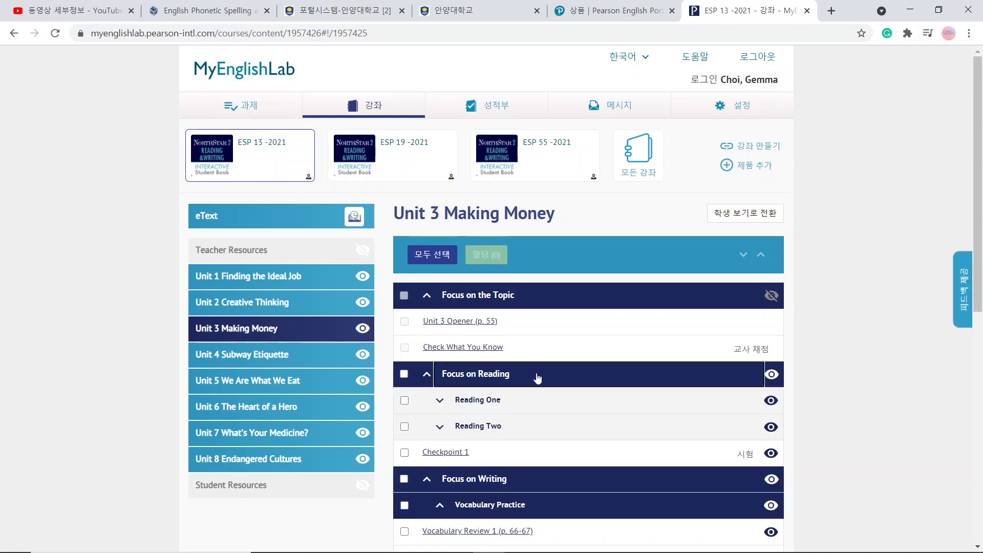
left_click(611, 398)
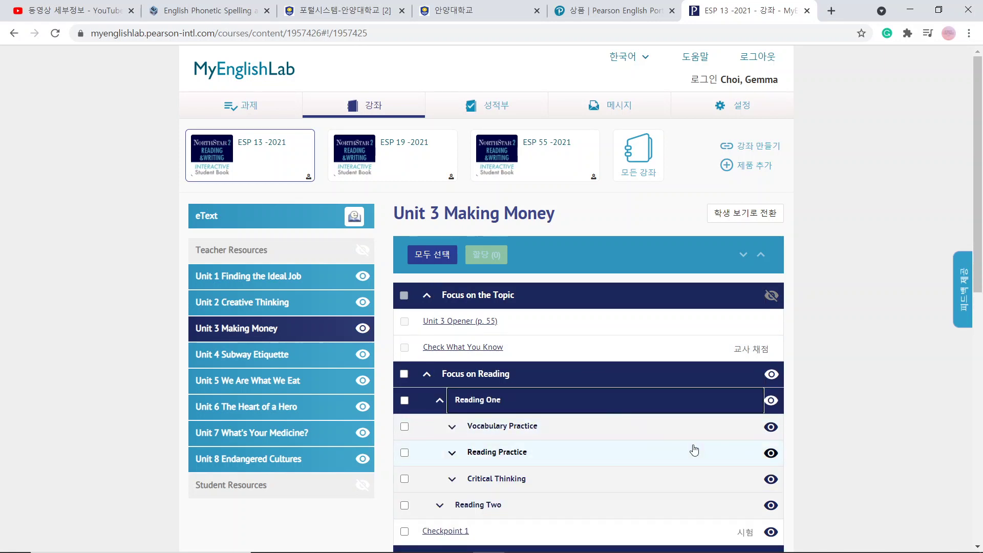
left_click(525, 437)
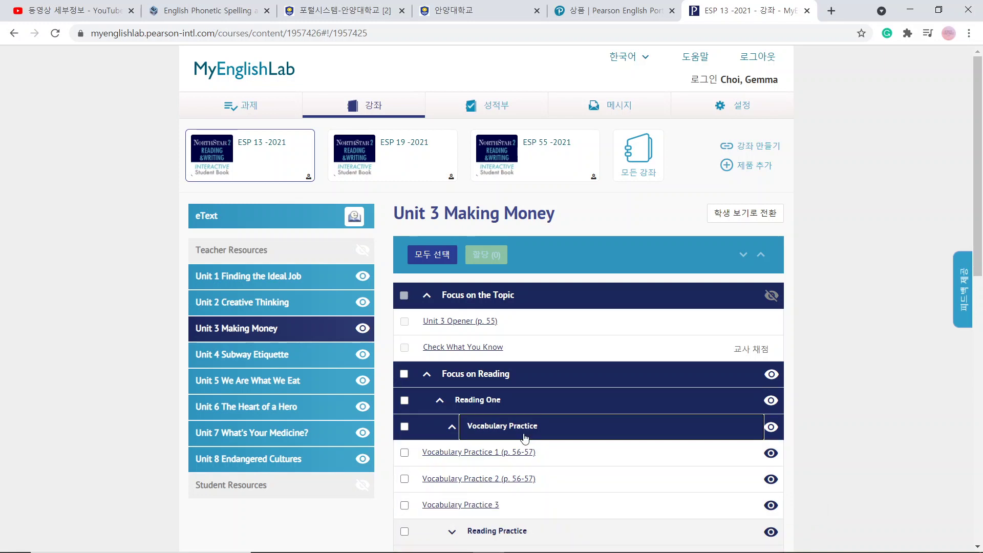
left_click(534, 530)
left_click(977, 547)
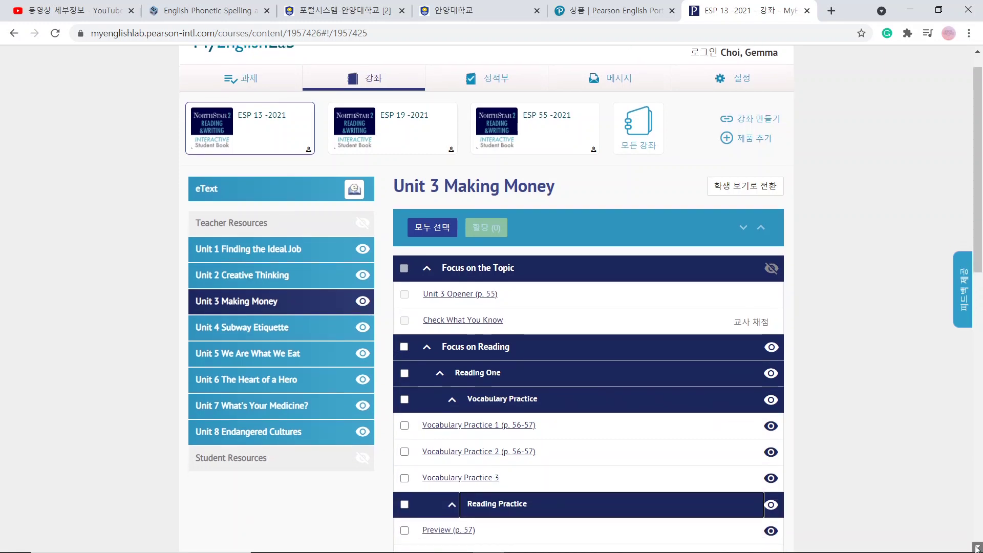
scroll(589, 307, "down", 3)
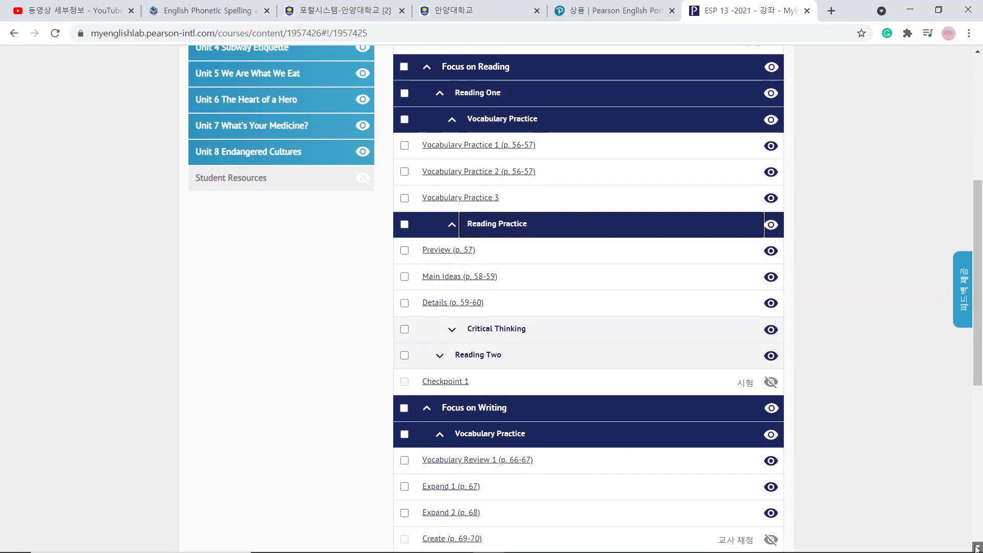
left_click(529, 330)
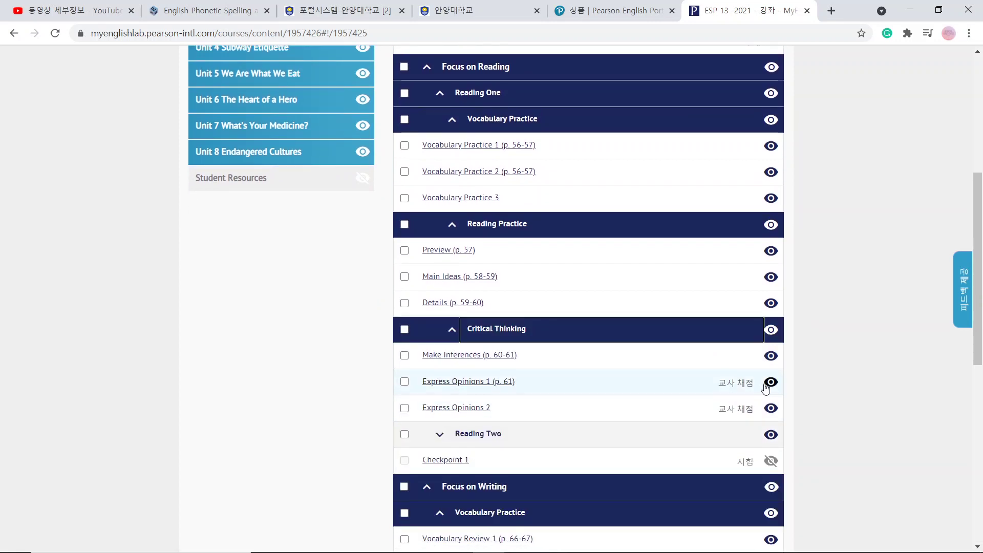
left_click(771, 382)
left_click(772, 408)
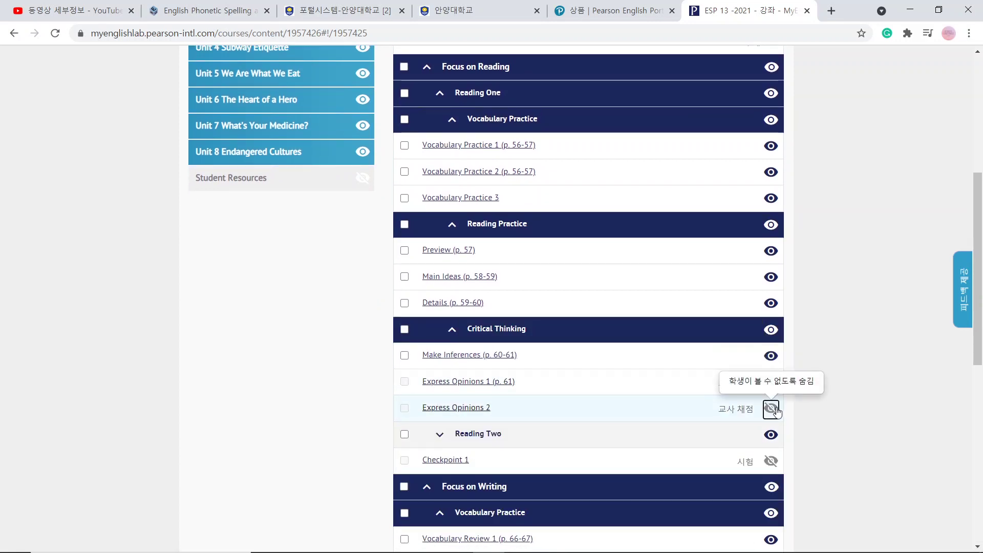
Hide Comprehension (p. 61-63) and Pronunciation in the Vocabulary Practice section of Reading Two.
left_click(613, 441)
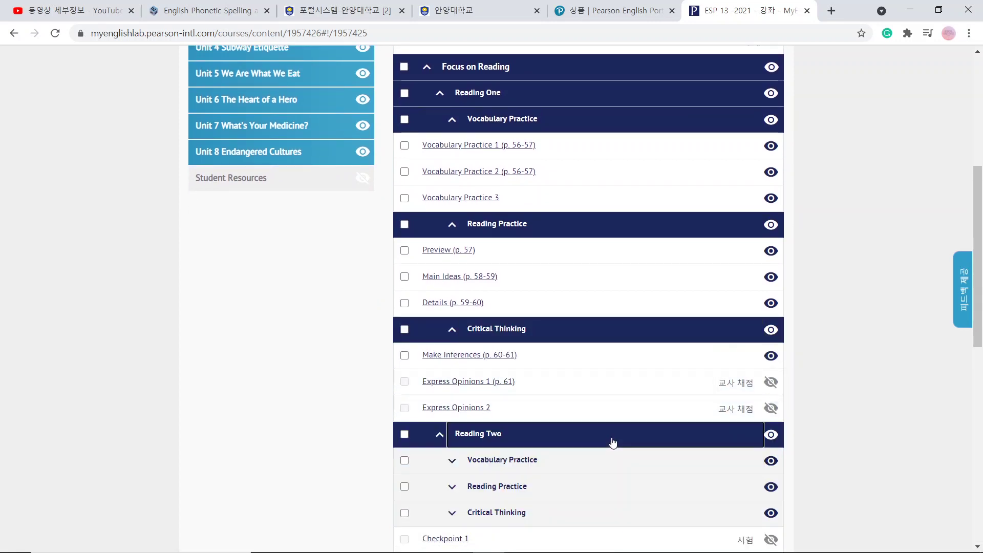
left_click(684, 460)
left_click(772, 513)
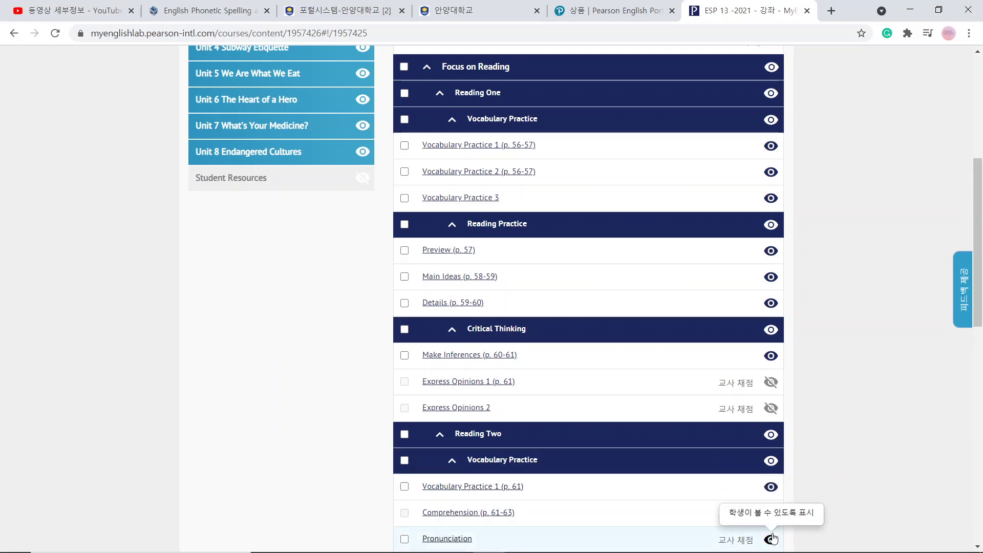
left_click(771, 539)
In Reading Two, hide Reading Skill 2 (p. 63) under Reading Practice and Connect the Readings - Synthesize (p. 64) under Critical Thinking.
scroll(976, 546, "down", 10)
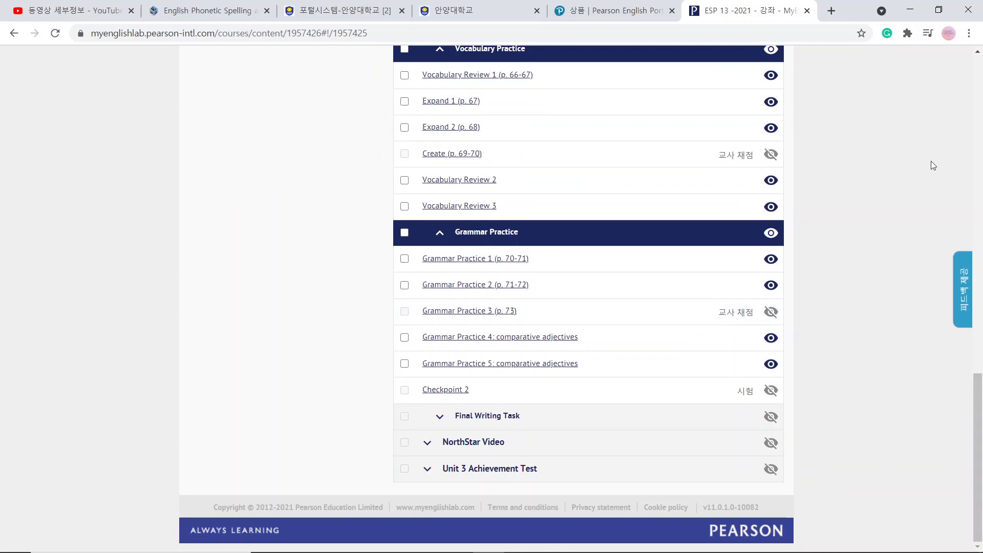
left_click(980, 61)
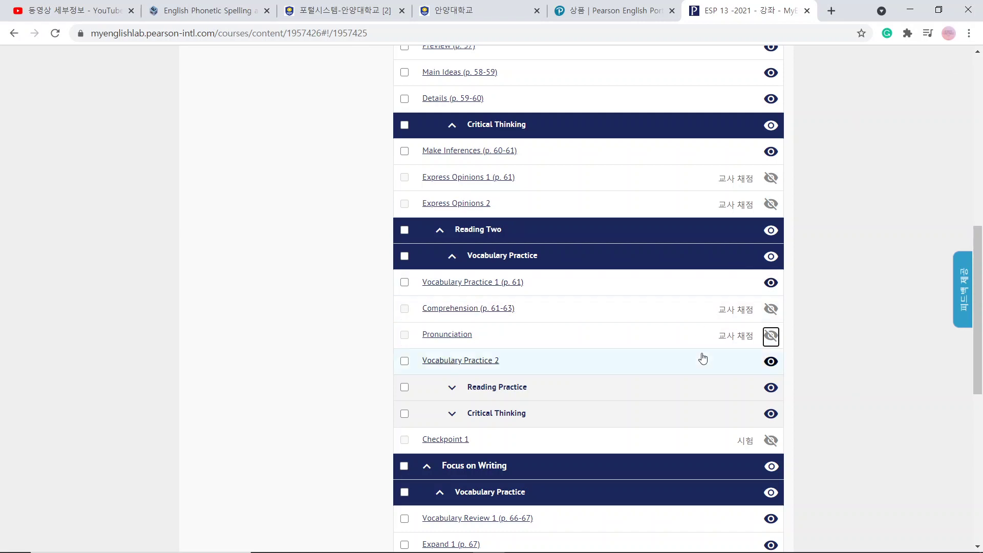
left_click(533, 391)
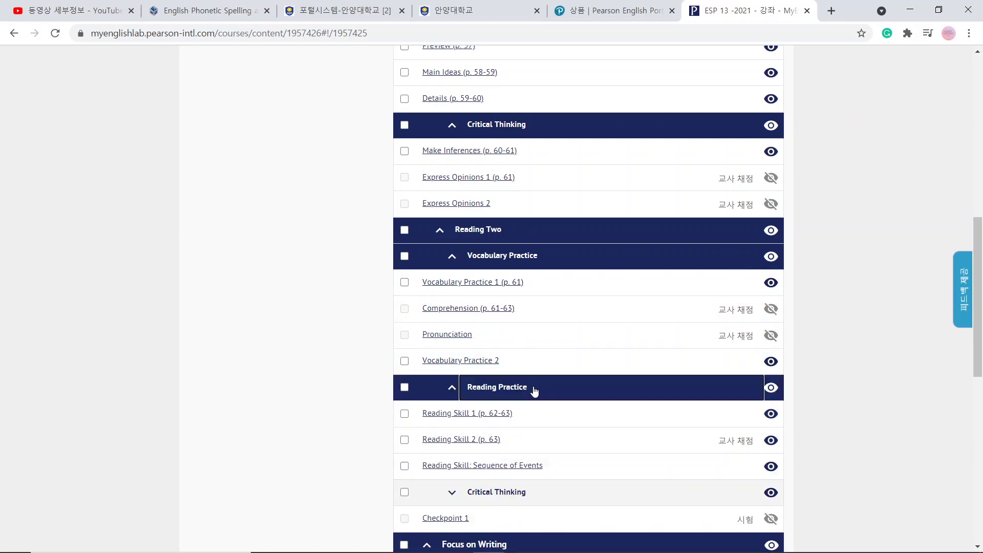
left_click(771, 440)
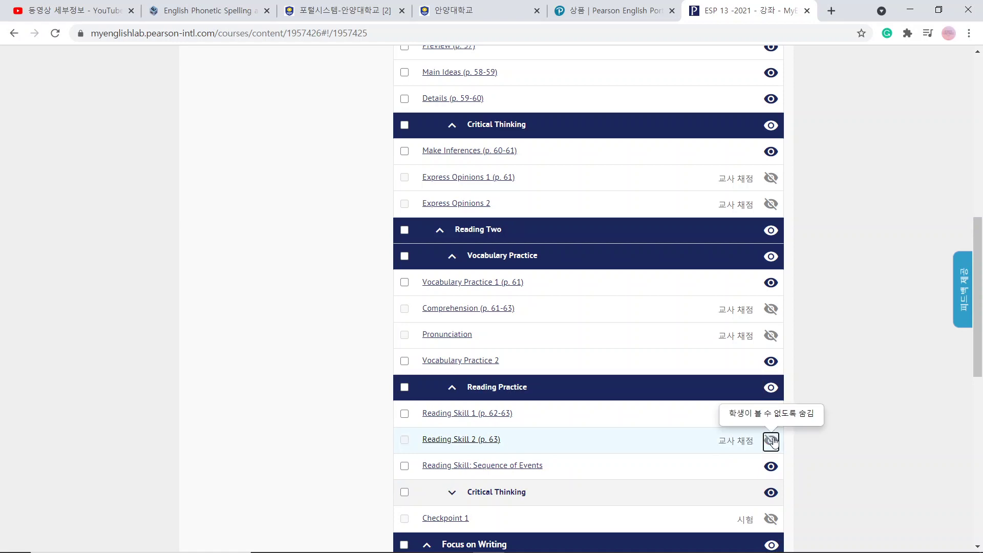
left_click(575, 491)
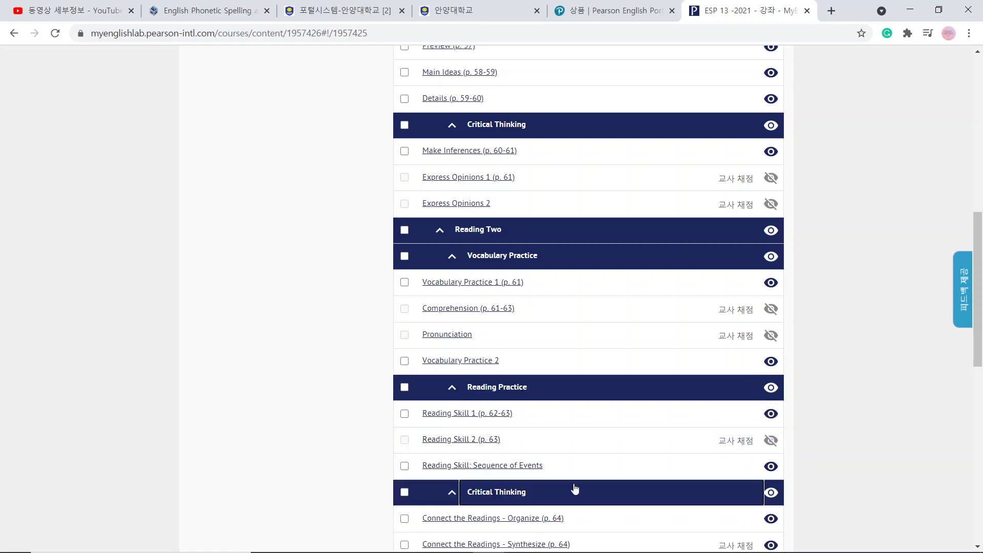
left_click(770, 545)
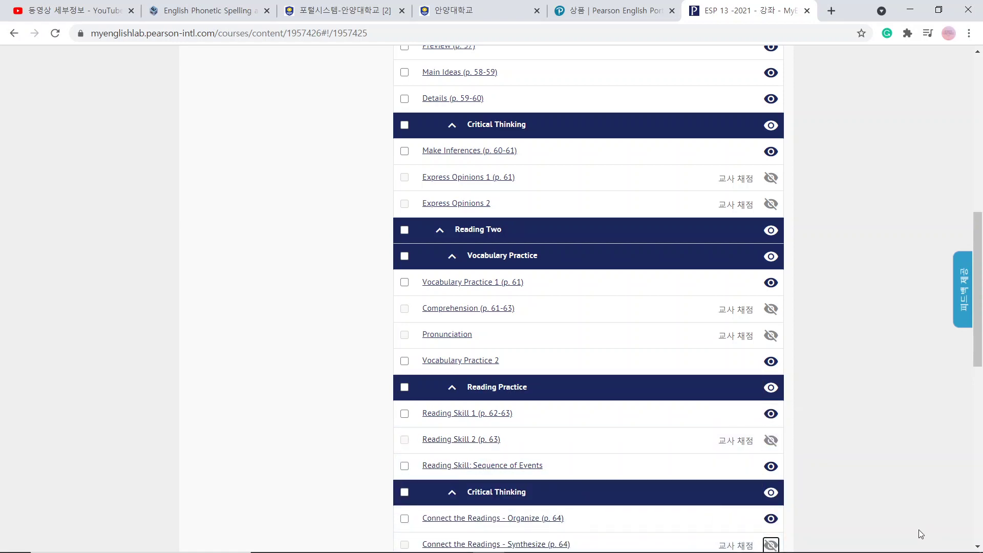
Select all available Focus on Writing activities, including Vocabulary Practice and Grammar Practice, for assignment.
left_click(977, 547)
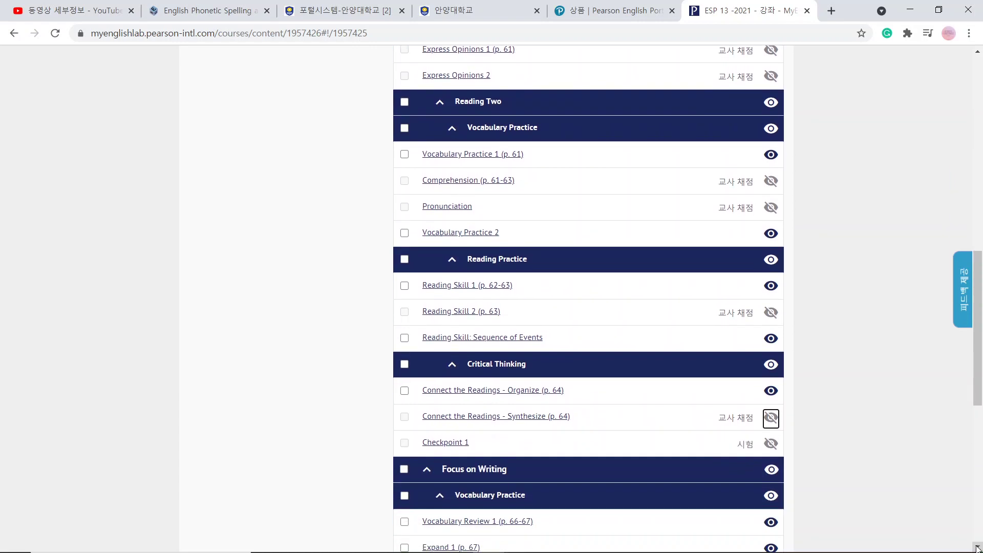
left_click(977, 547)
left_click(977, 547)
left_click(977, 547)
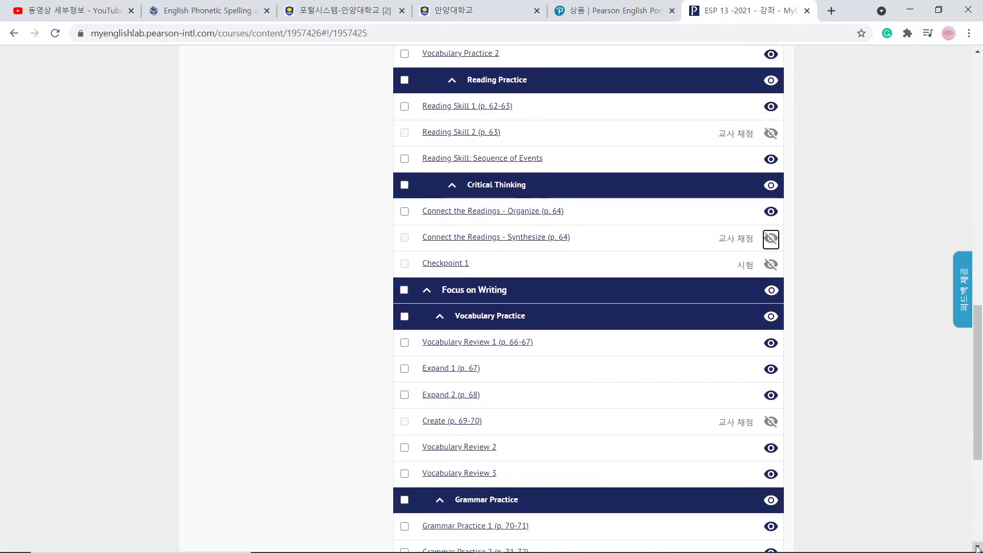
left_click(977, 547)
left_click(977, 546)
left_click(977, 547)
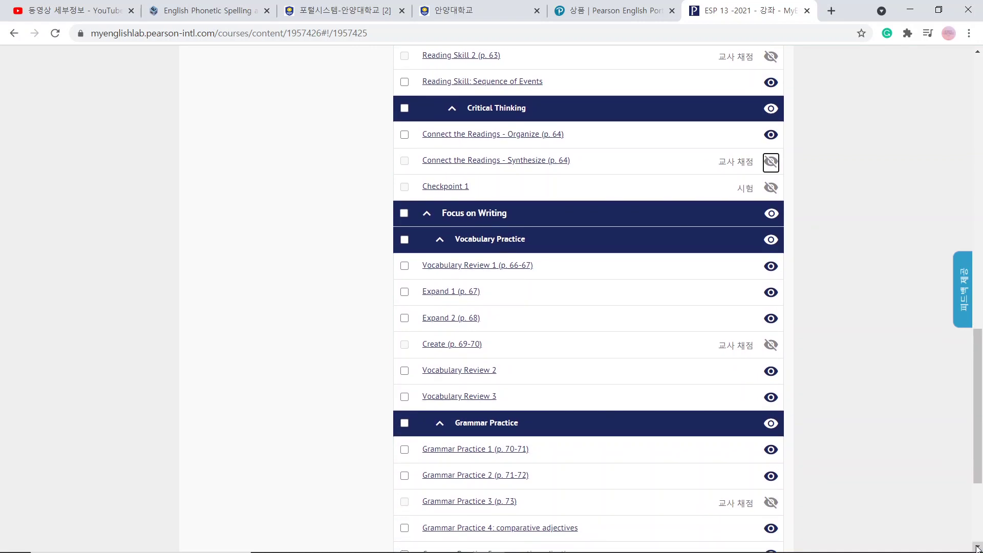
left_click(977, 547)
left_click(977, 546)
left_click(977, 547)
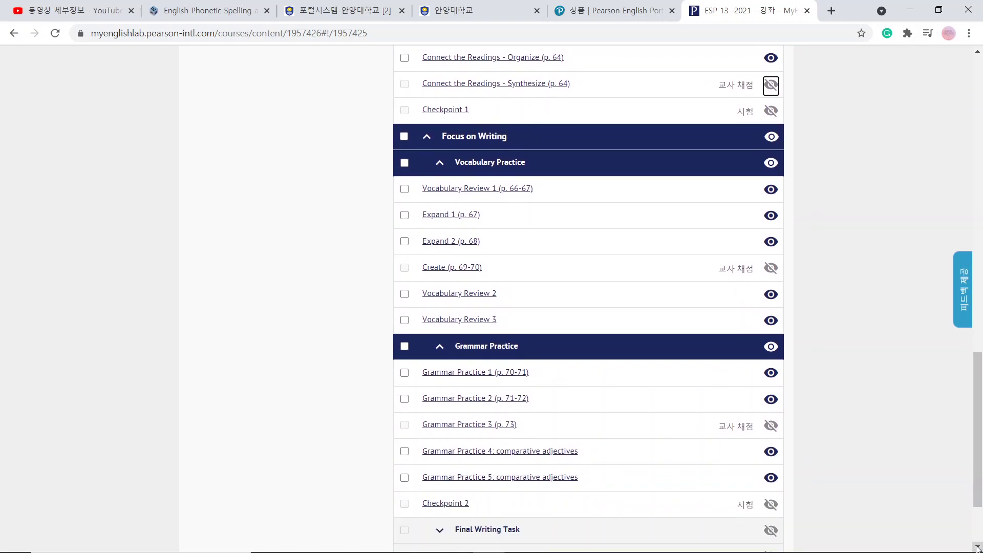
left_click(404, 163)
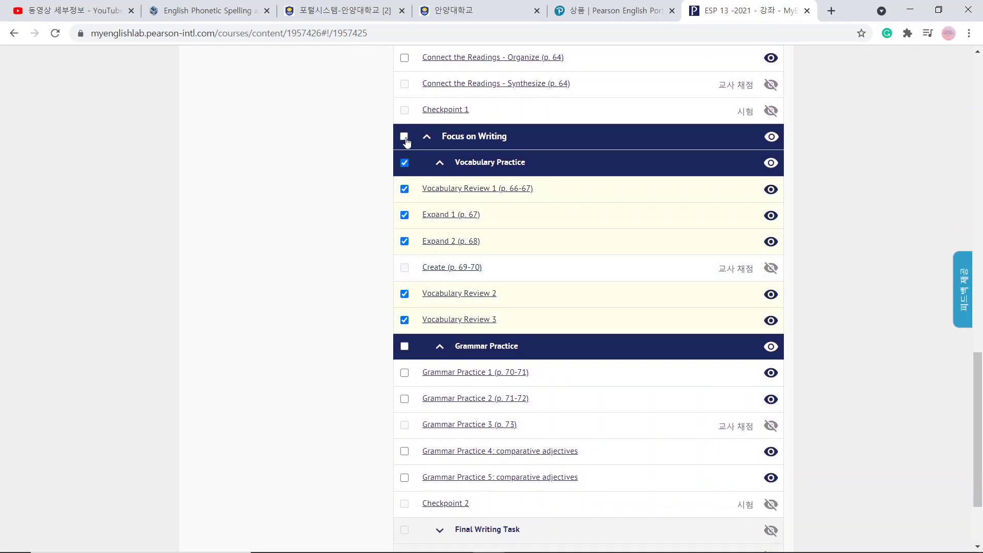
left_click(404, 137)
Select all available Focus on Reading activities in Reading One and Reading Two for assignment.
left_click(975, 65)
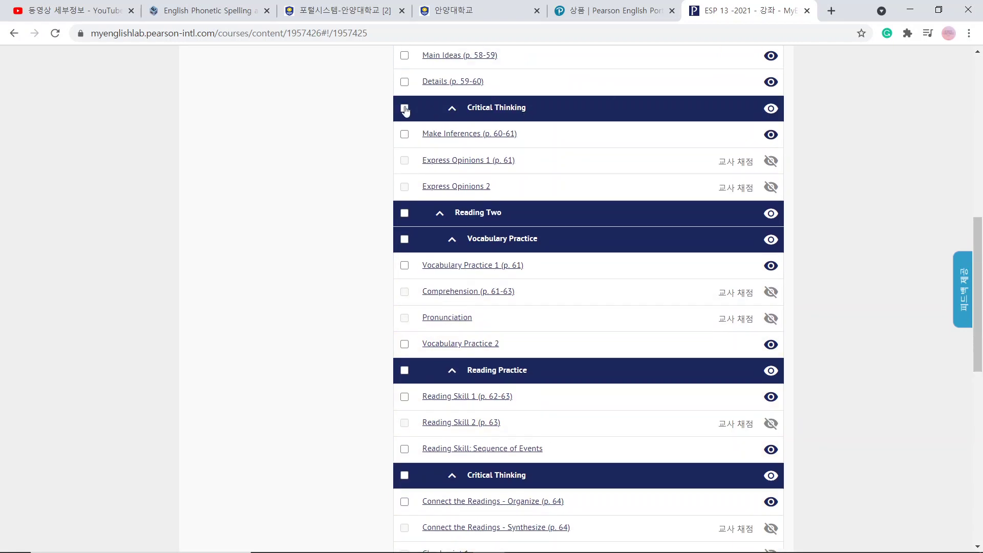
left_click(405, 109)
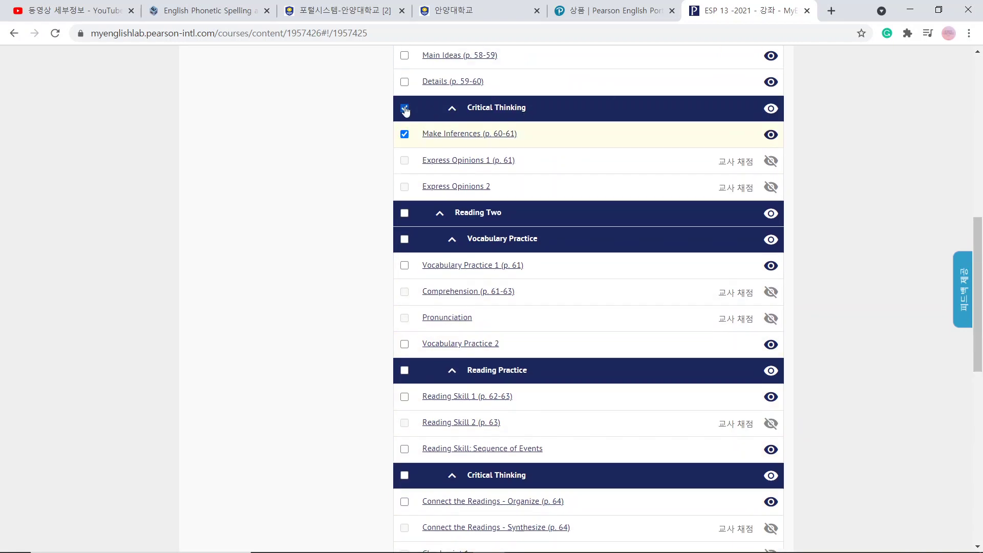
left_click(404, 213)
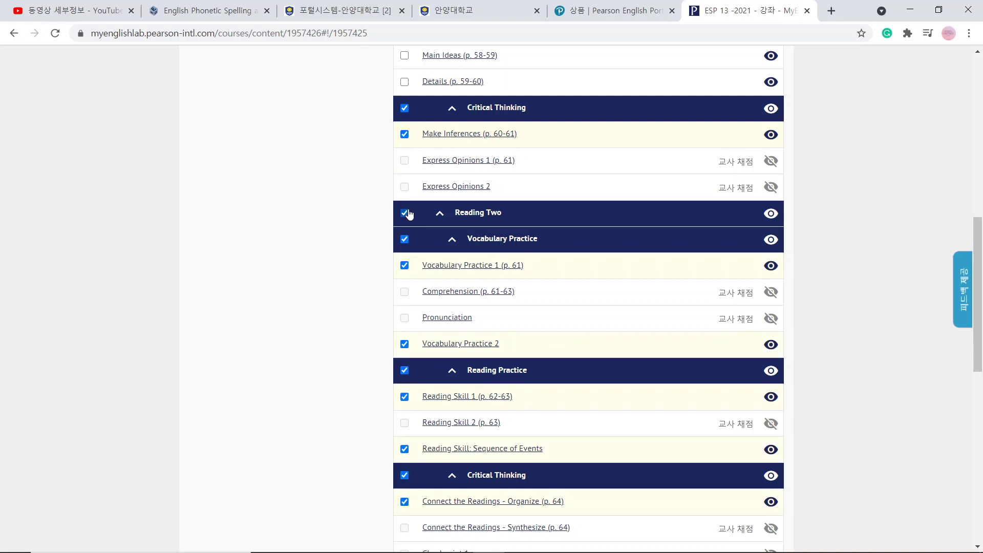
left_click(977, 52)
left_click_drag(978, 52, 977, 53)
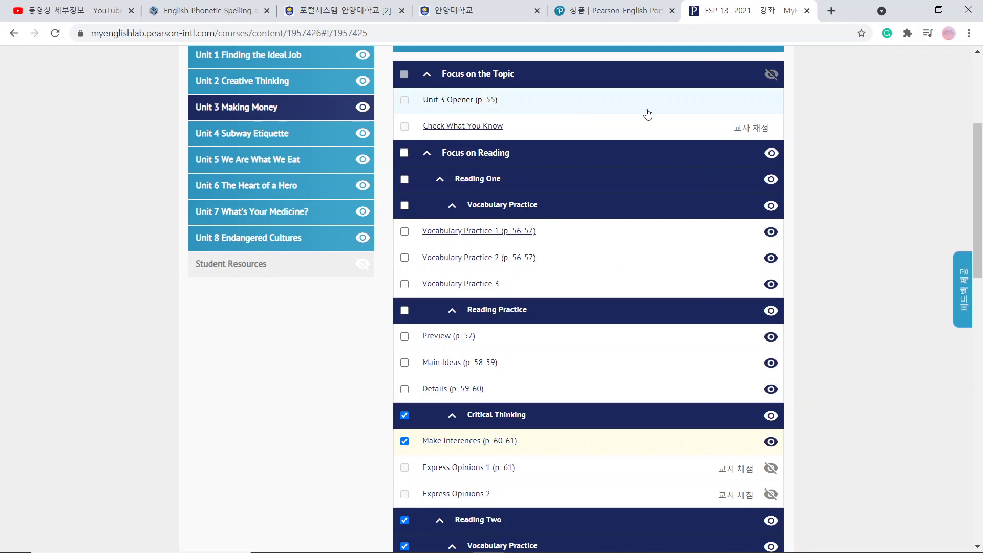
left_click(404, 153)
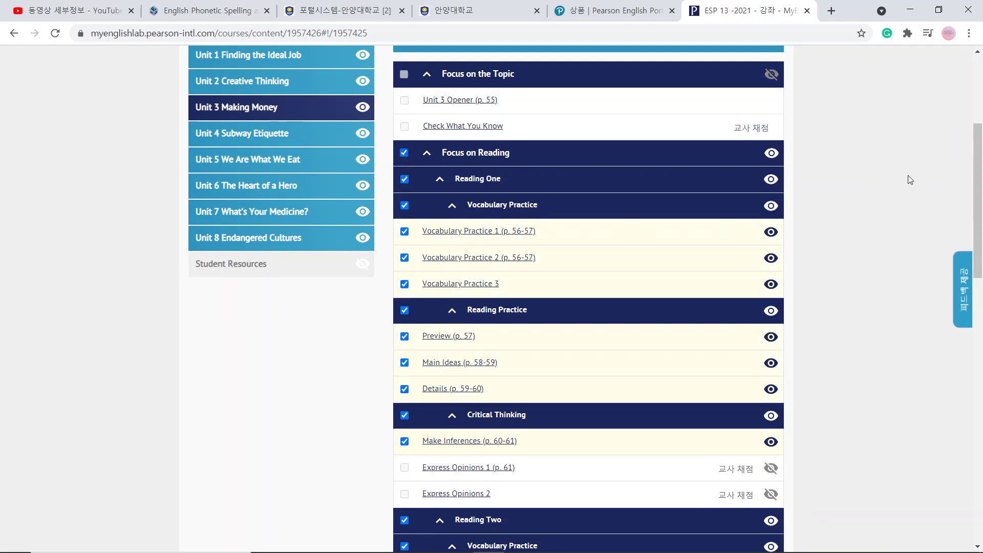
Start assigning the selected Unit 3 activities to all students, including those who join the course after the assignment goes out.
scroll(982, 81, "up", 5)
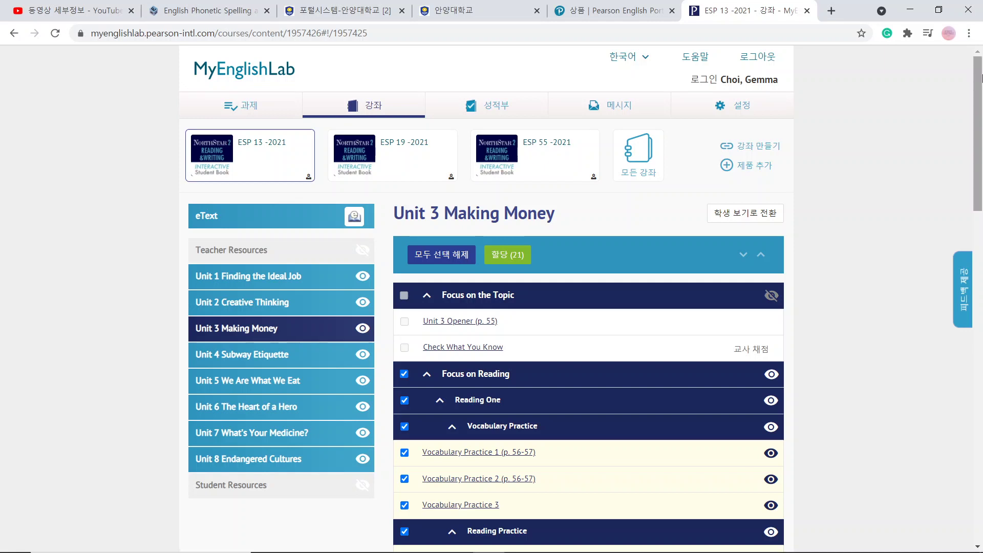
left_click(505, 253)
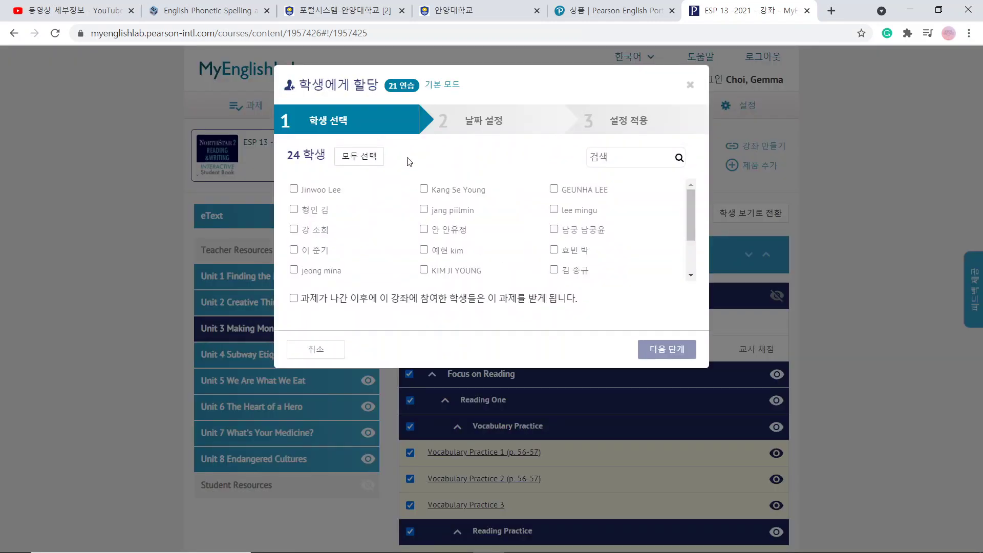
left_click(294, 298)
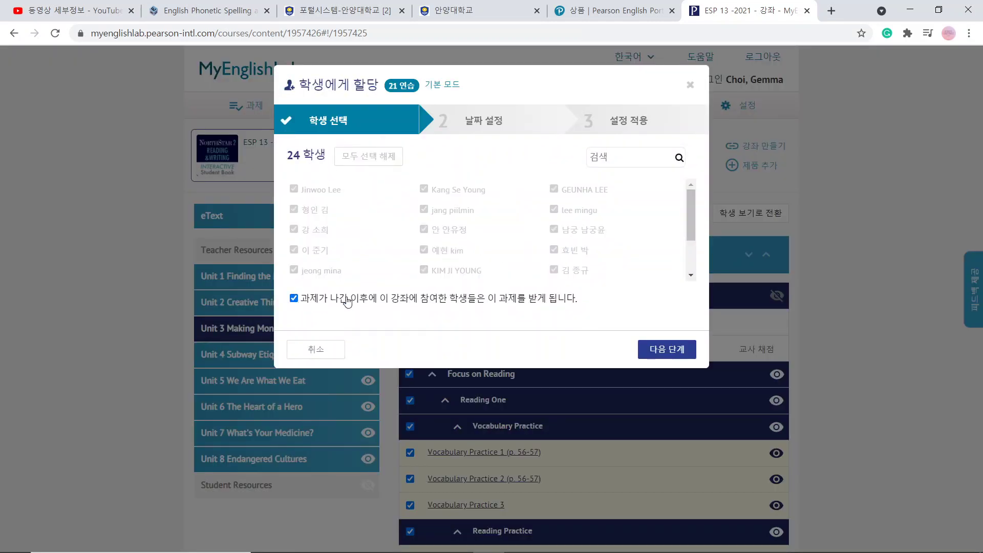
left_click(654, 348)
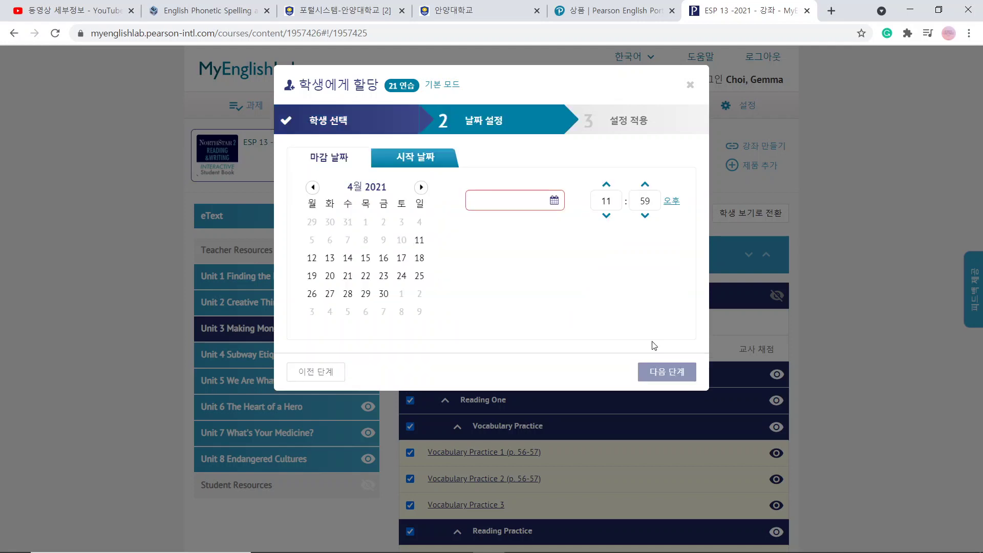
Set the assignment's start date to 12 April 2021 at 12:00 PM.
left_click(418, 161)
left_click(308, 188)
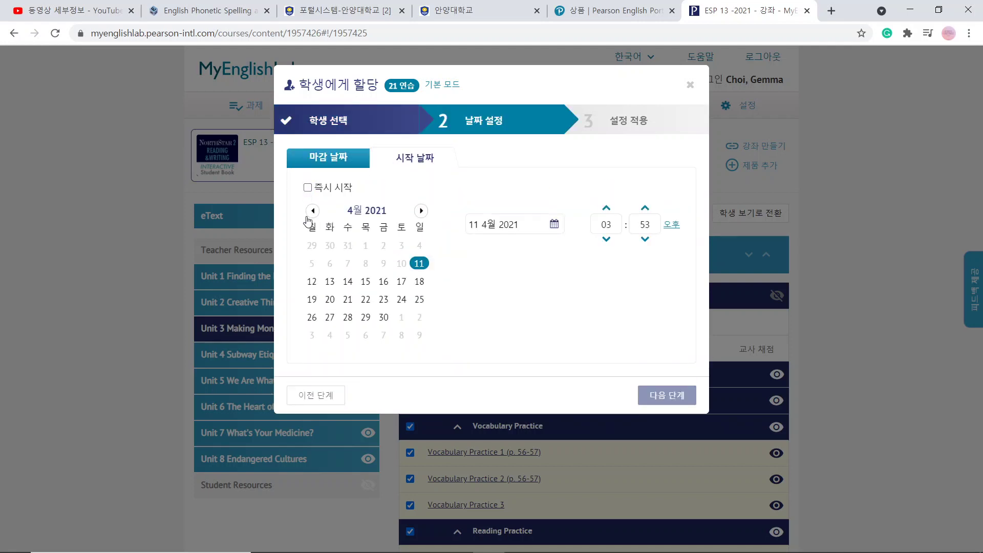
left_click(311, 282)
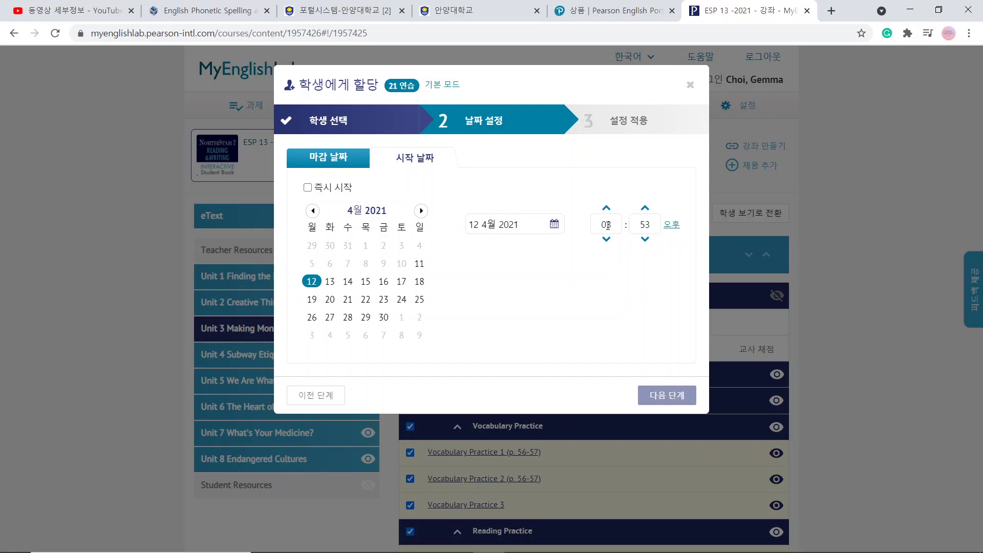
left_click(608, 226)
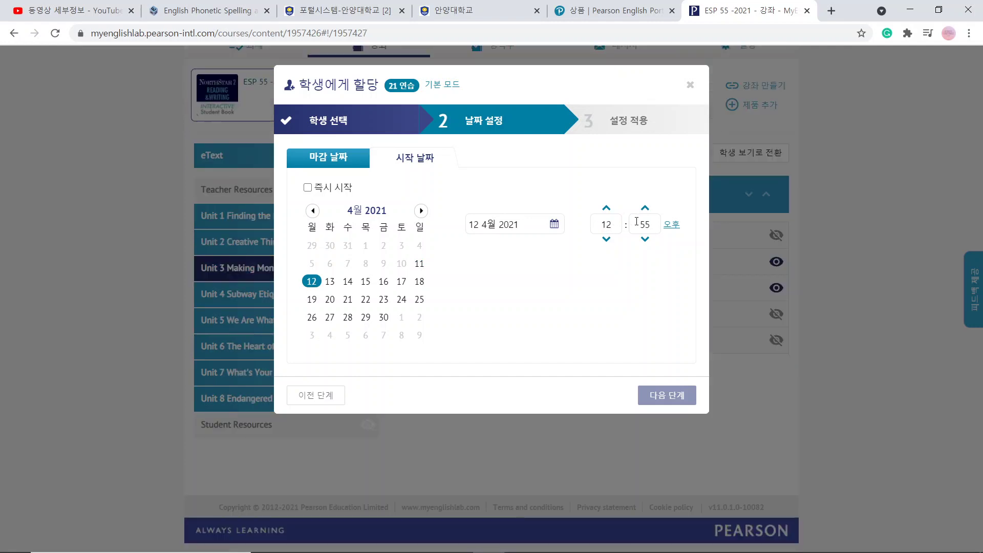
left_click(637, 221)
type("00")
Set the assignment's due date to 15 April 2021 at 06:00 PM and continue to the assignment settings.
left_click(323, 165)
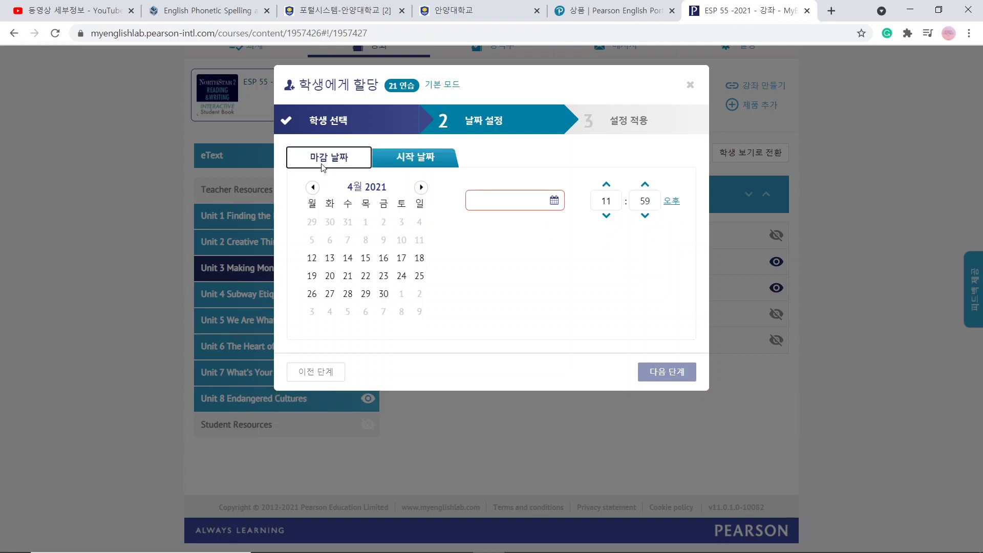
left_click(365, 258)
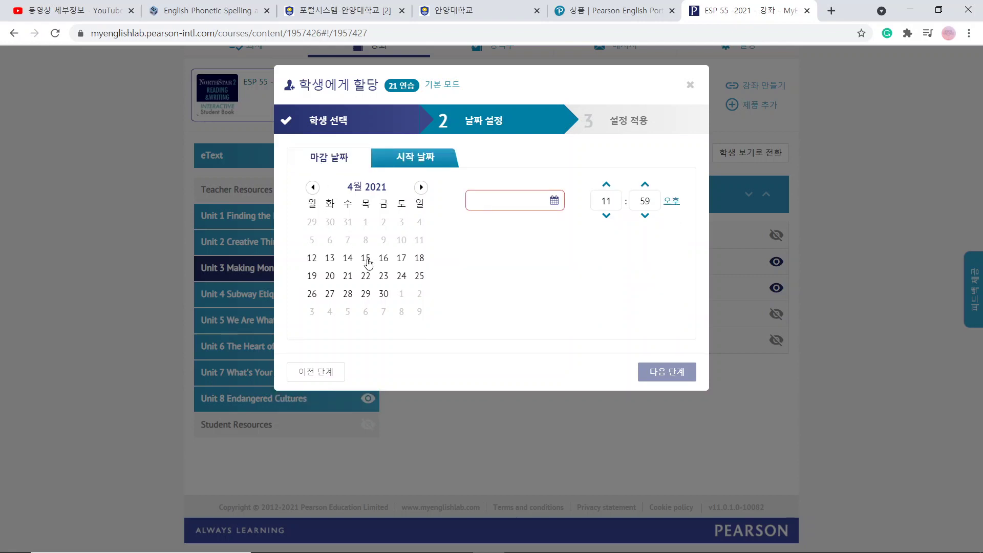
double_click(603, 207)
type("6")
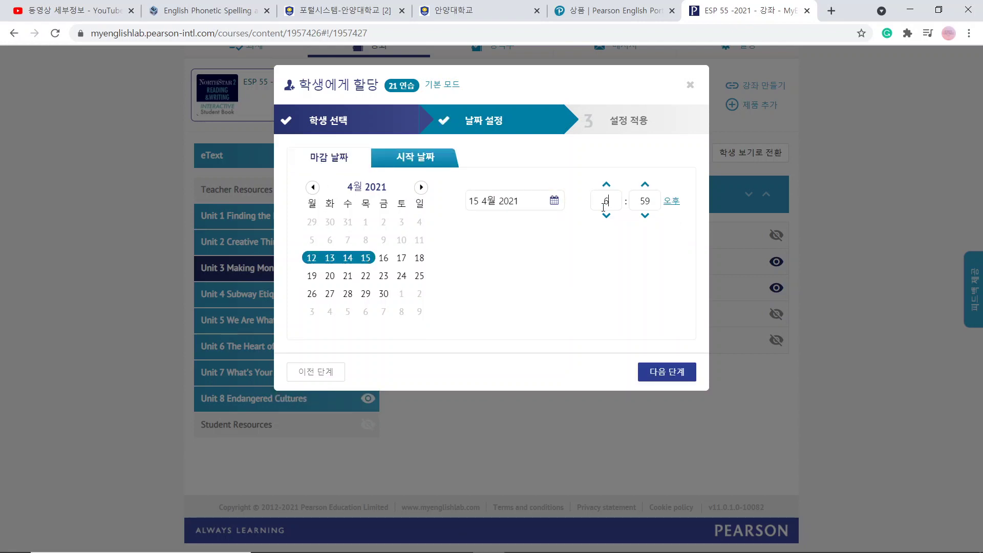
double_click(656, 205)
type("00")
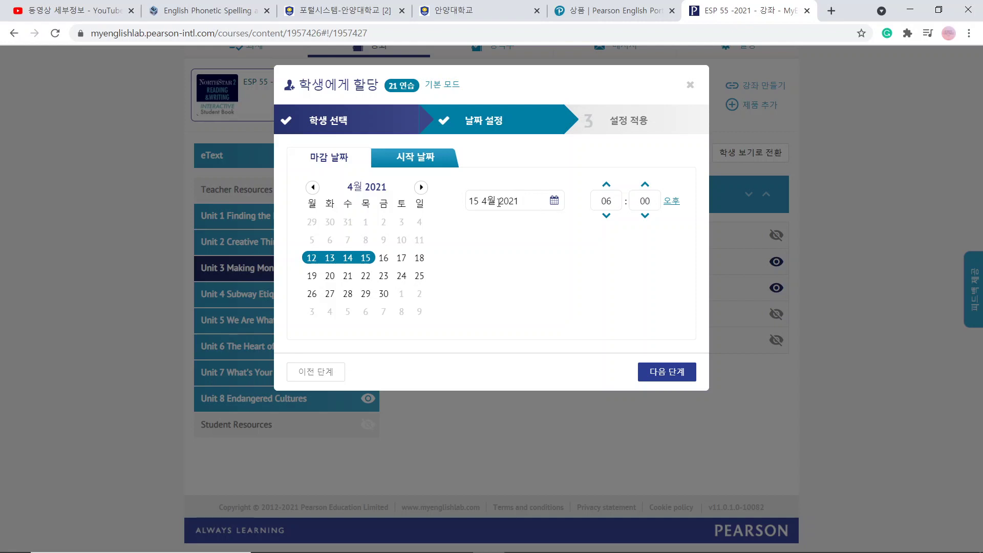
left_click(655, 370)
Limit practice attempts to 1, turn off hints and tips, and enable a 60-minute timer.
left_click(429, 177)
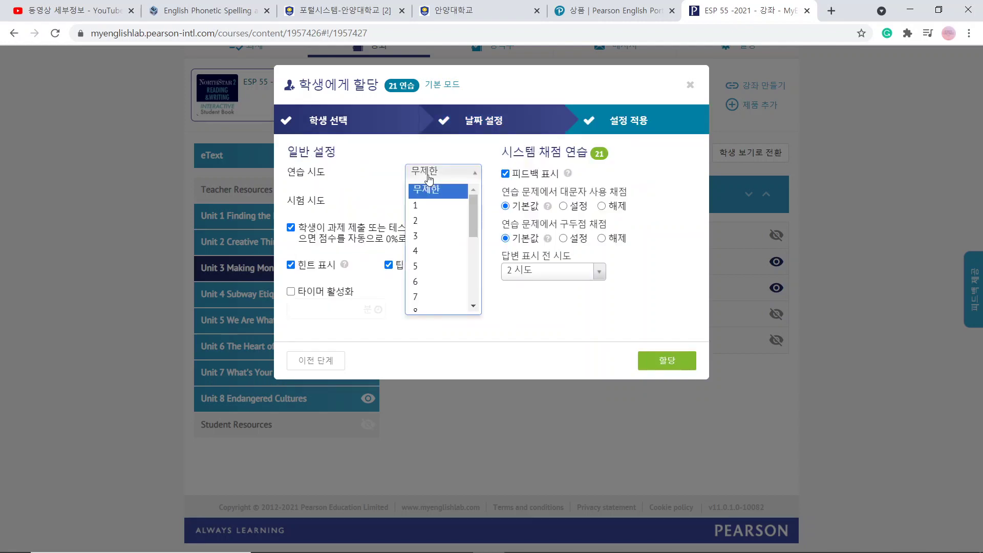
left_click(429, 206)
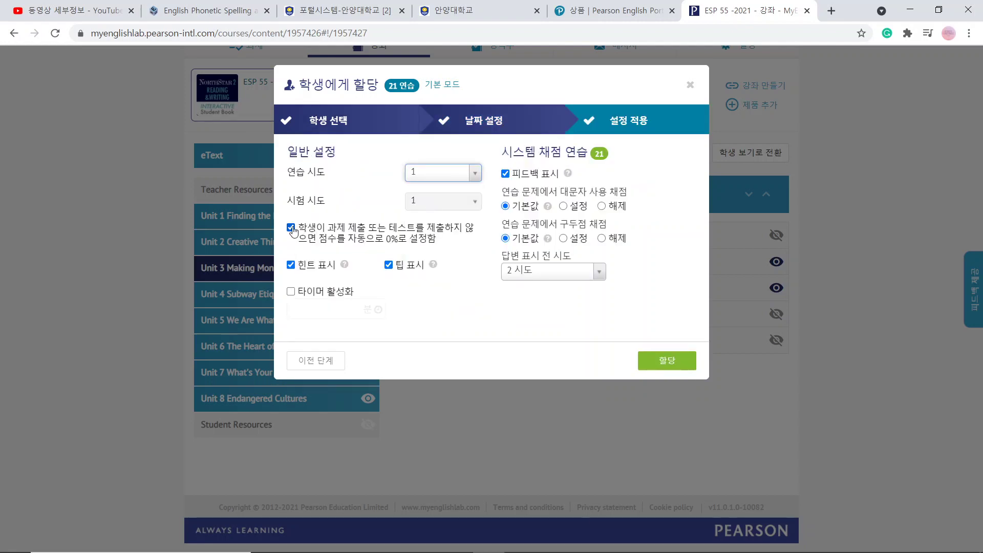
left_click(290, 265)
left_click(391, 267)
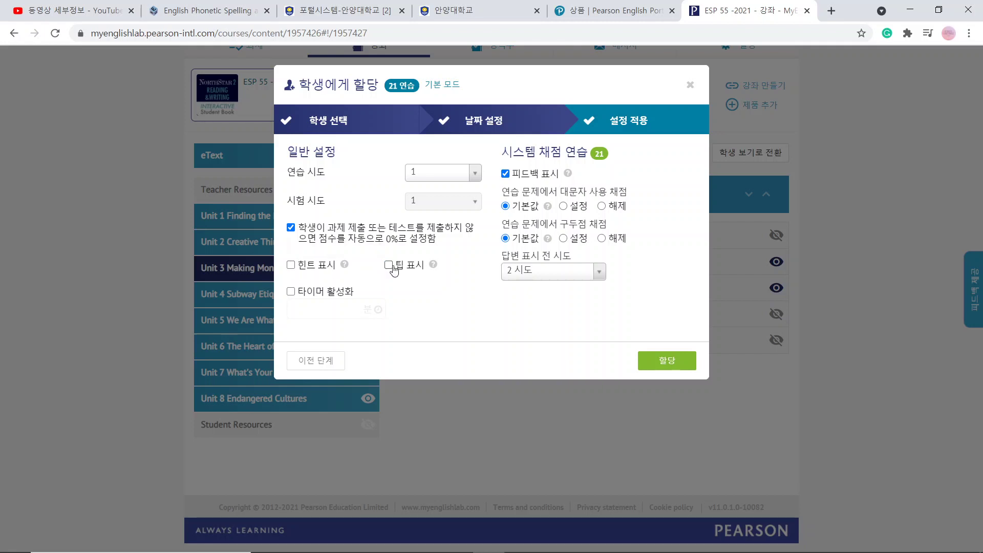
left_click(291, 291)
left_click(319, 309)
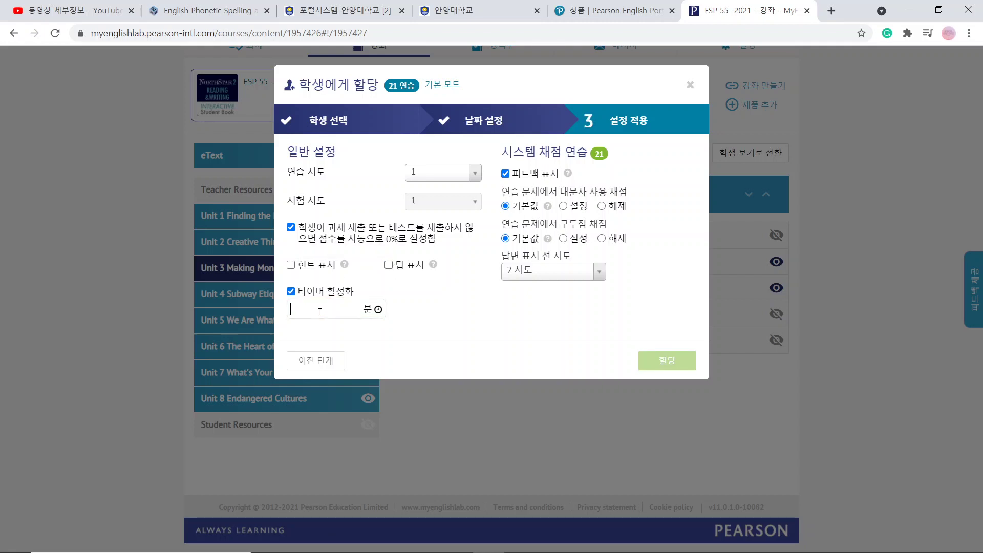
type("60")
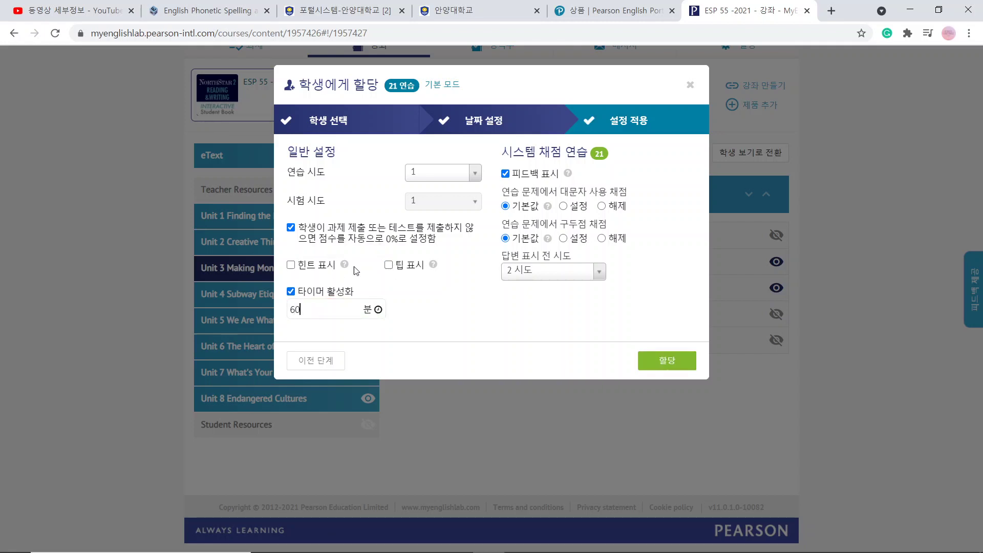
Turn off feedback, set answers never to be shown, and assign the activities to the students.
left_click(506, 174)
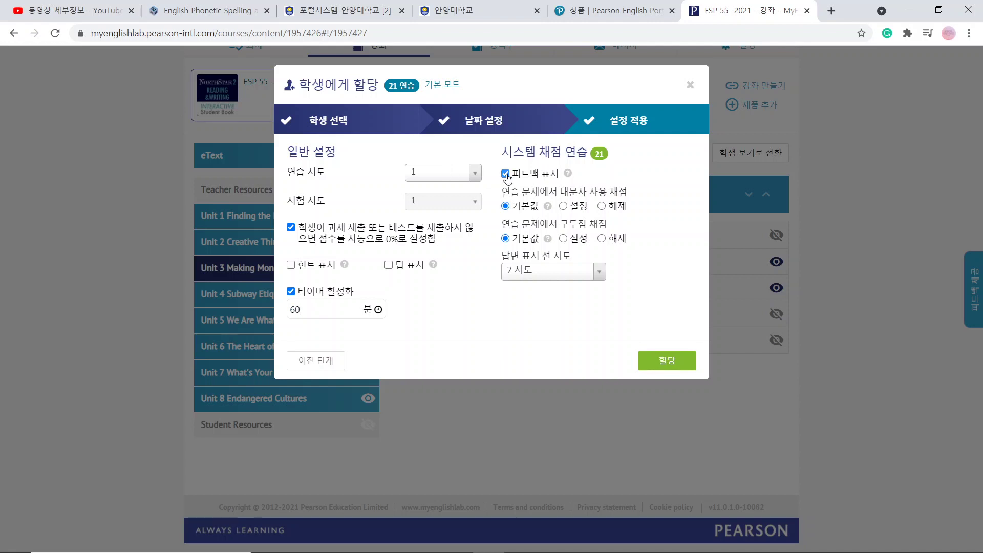
left_click(526, 272)
left_click(533, 287)
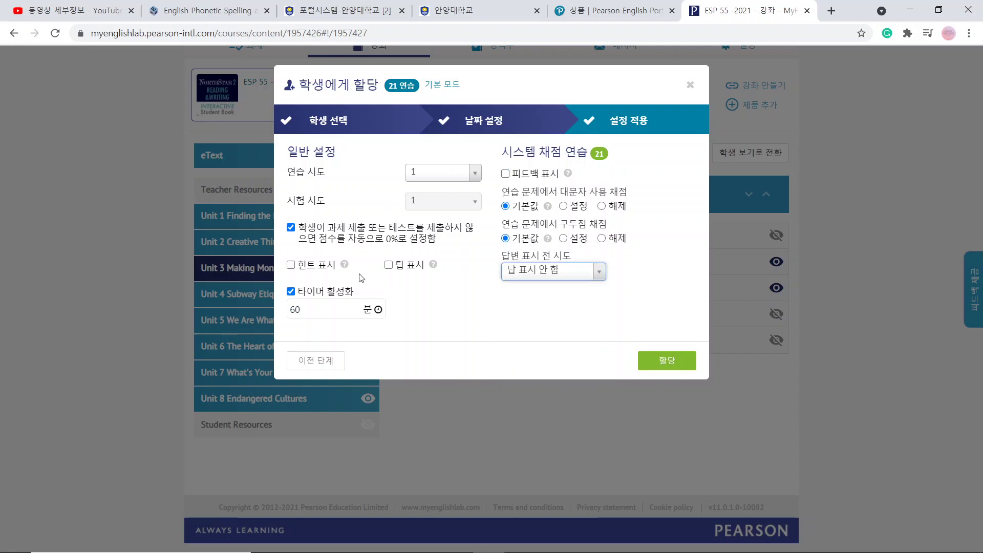
left_click(674, 360)
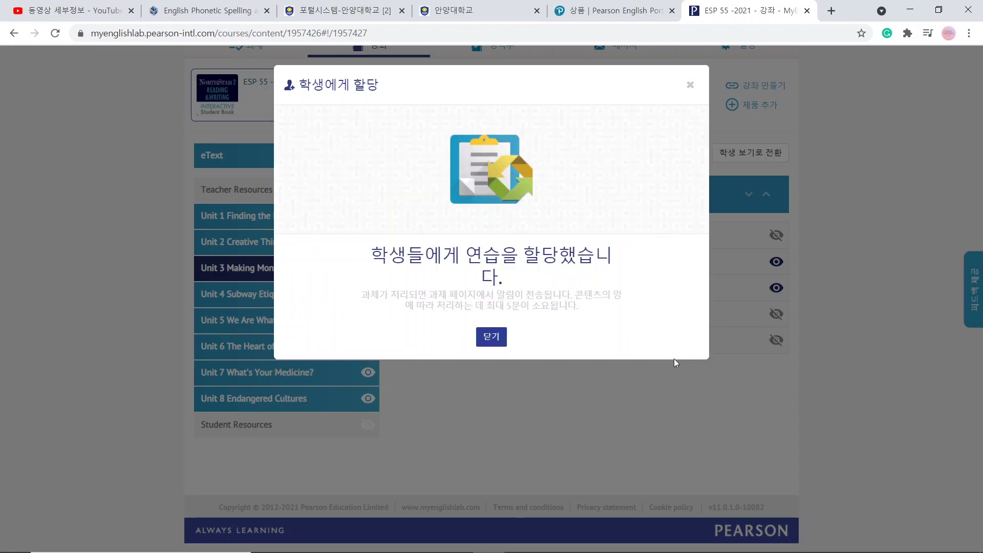
left_click(486, 338)
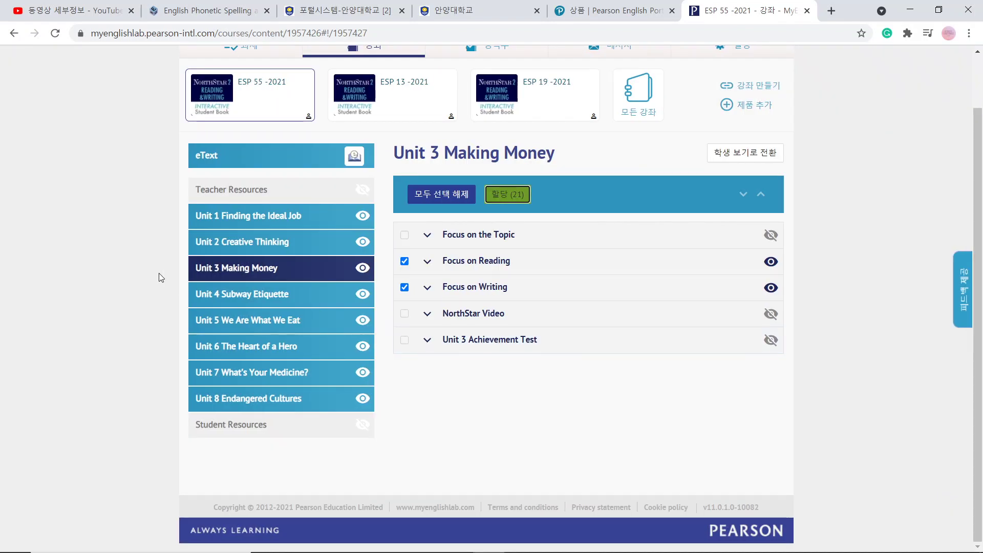
Switch to the ESP 13 -2021 course and expand Focus on the Topic in Unit 3 Making Money.
left_click(481, 244)
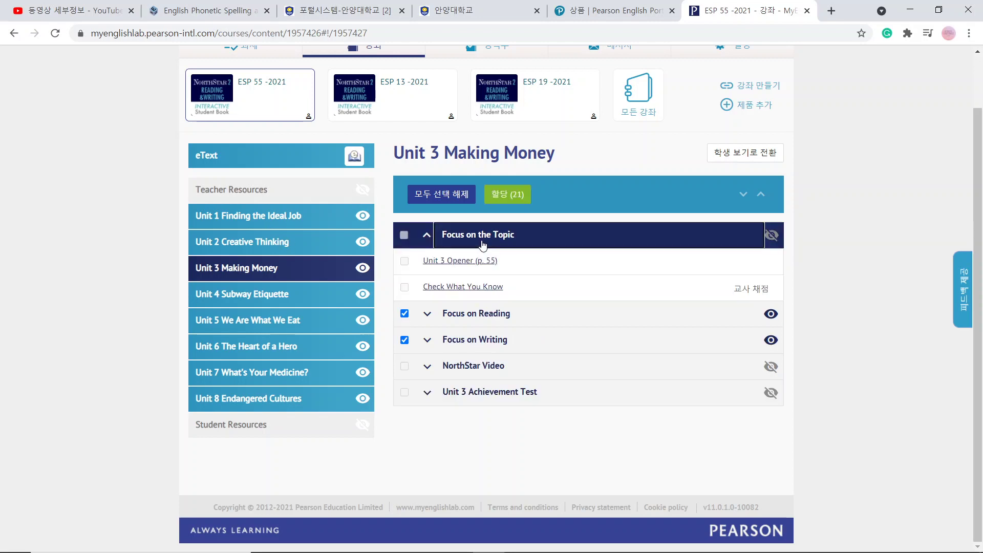
left_click(385, 100)
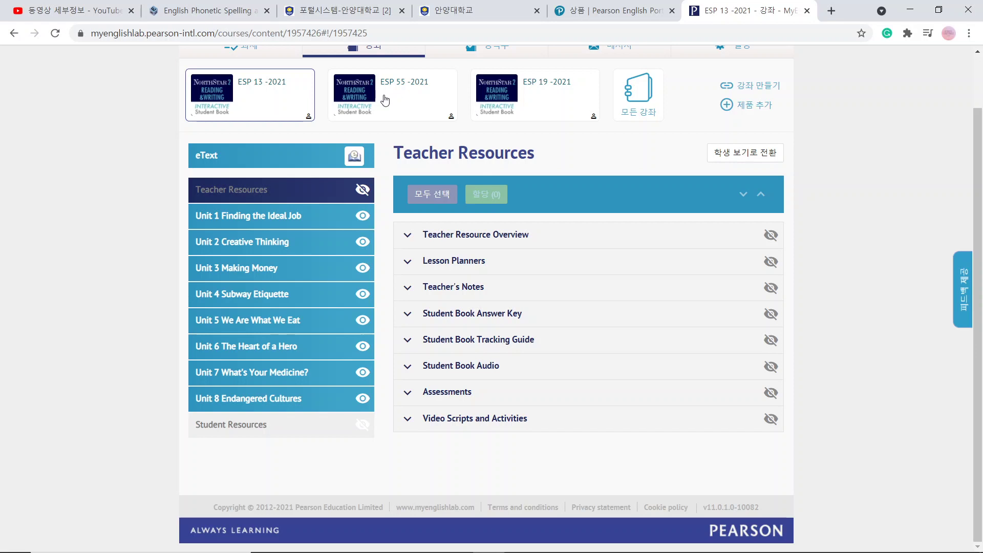
left_click(238, 262)
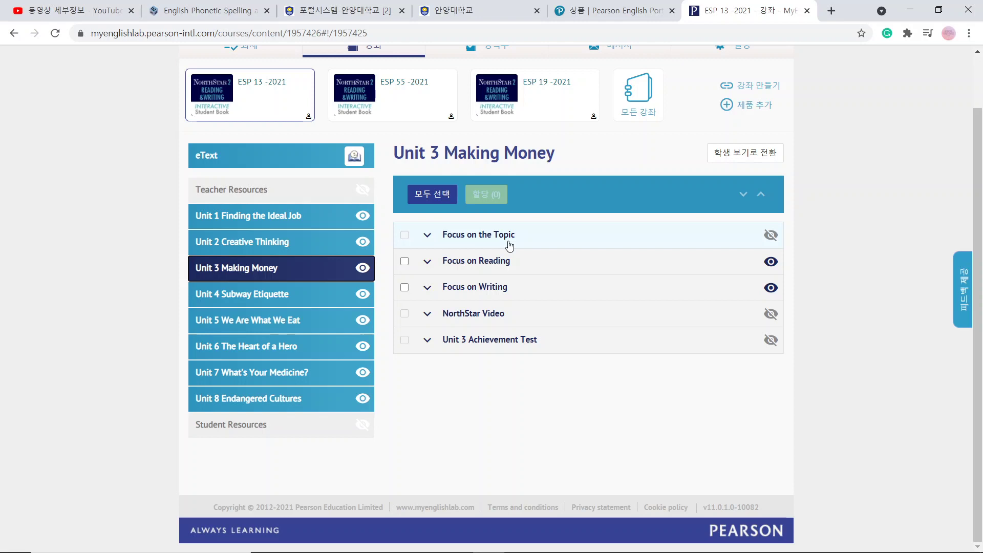
left_click(509, 246)
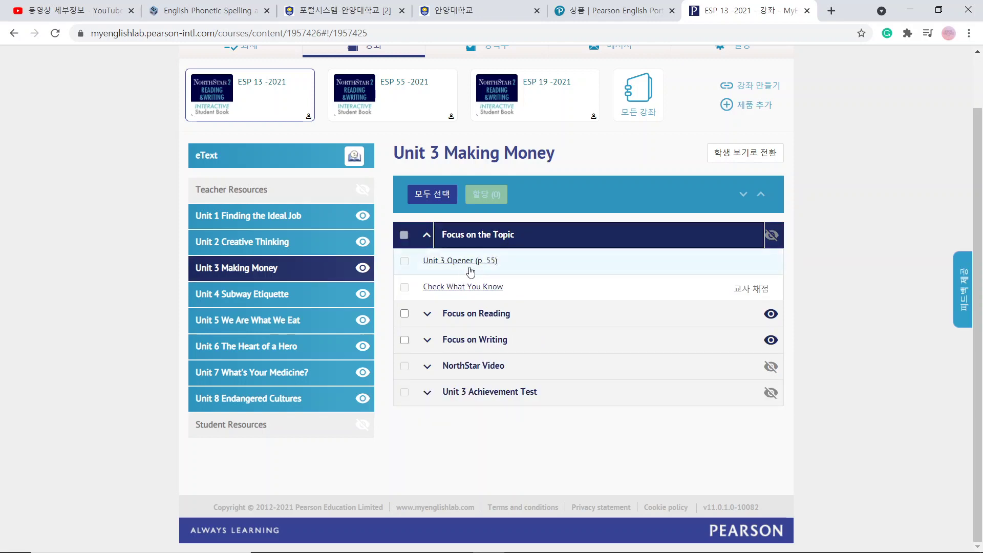
Preview Unit 3 Opener (p. 55) in a maximized window and look through its discussion questions.
left_click(472, 263)
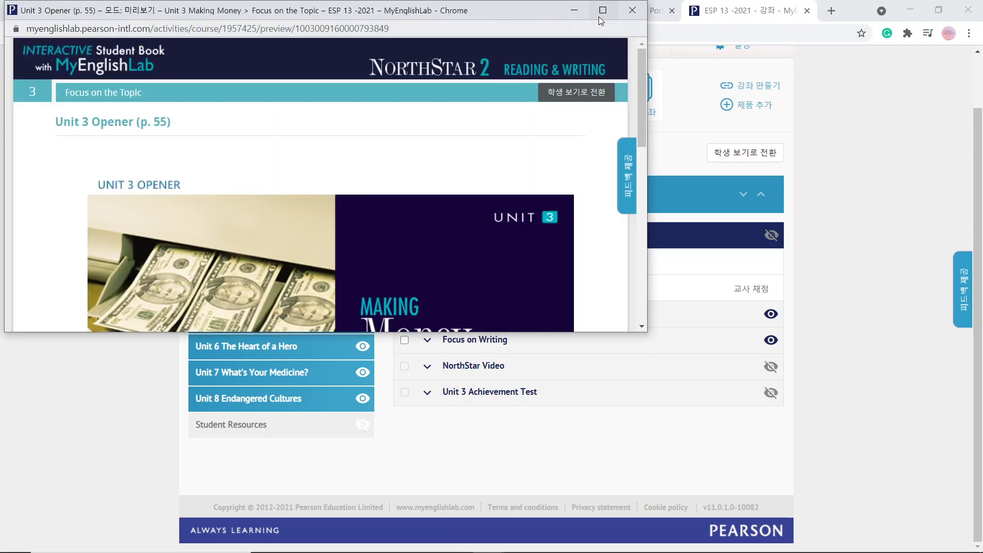
left_click(599, 17)
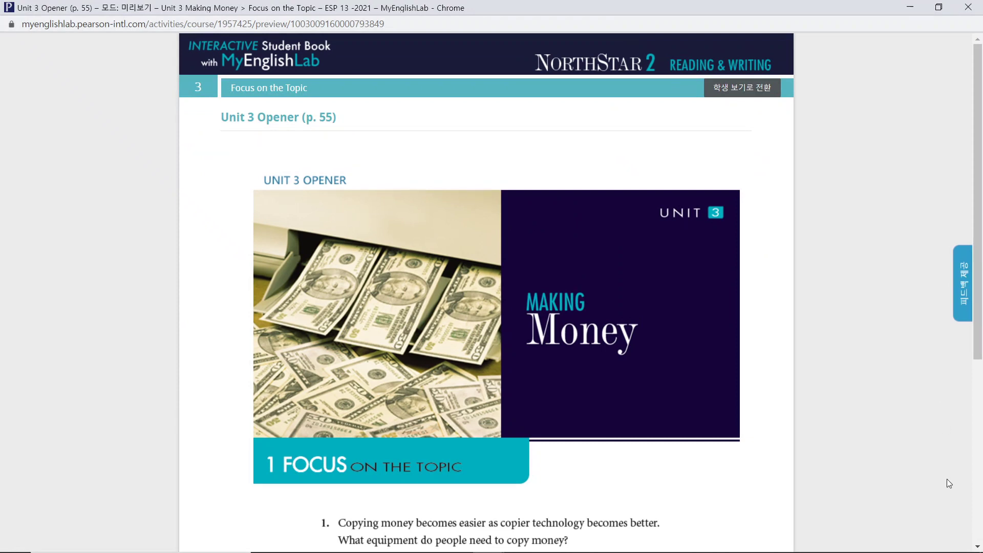
left_click(976, 548)
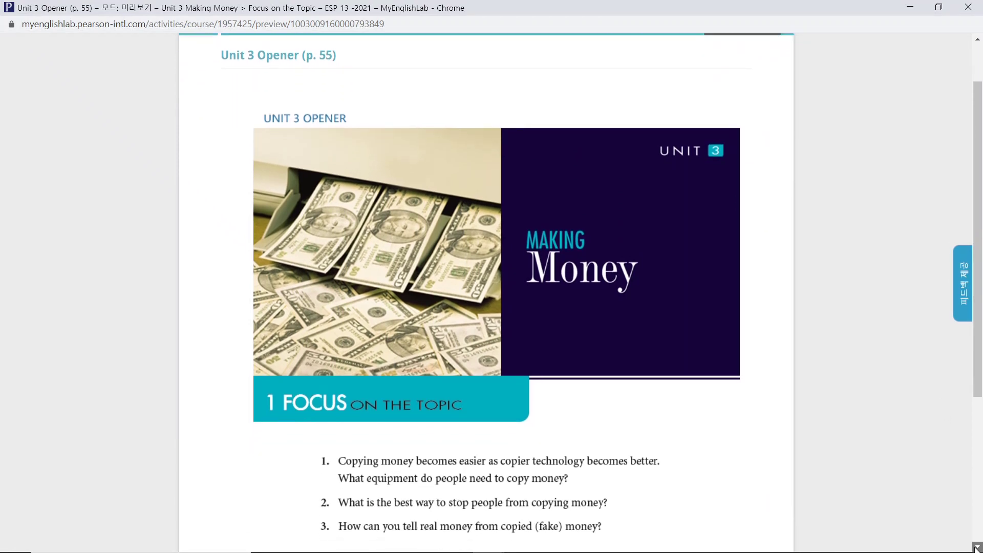
left_click(976, 547)
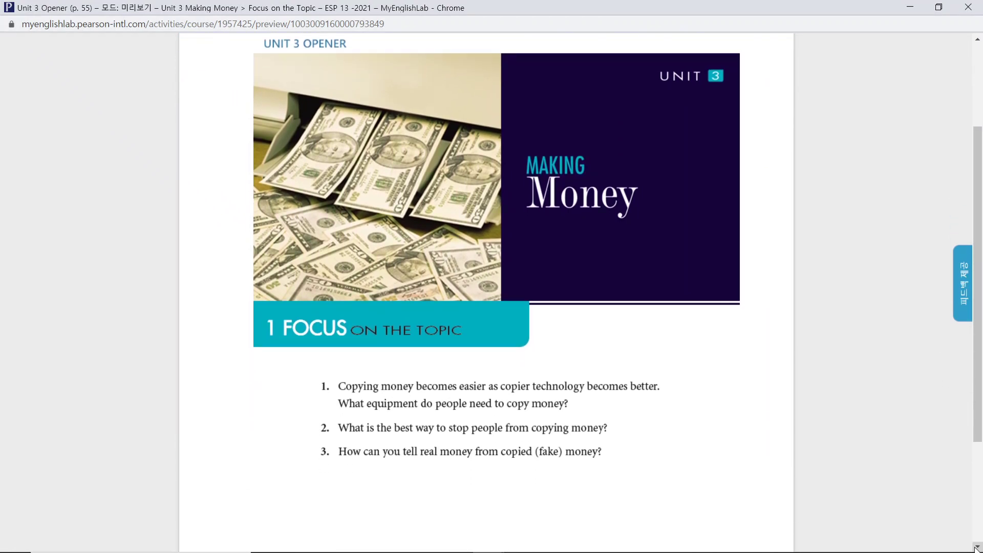